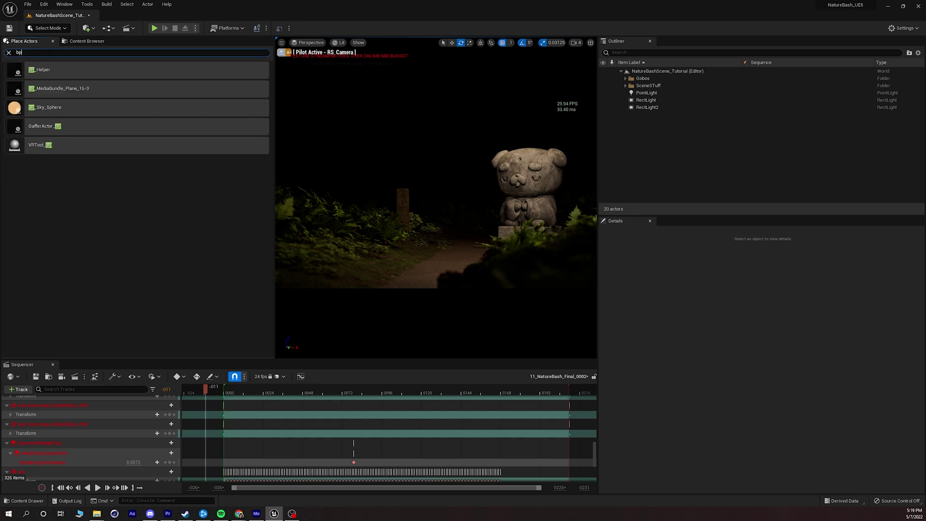
- Add the sky sphere, leave the RS_Camera view, and sweep Sun Height from day to night
{"action": "left_click_drag", "start_coordinate": [432, 223], "coordinate": [431, 227]}
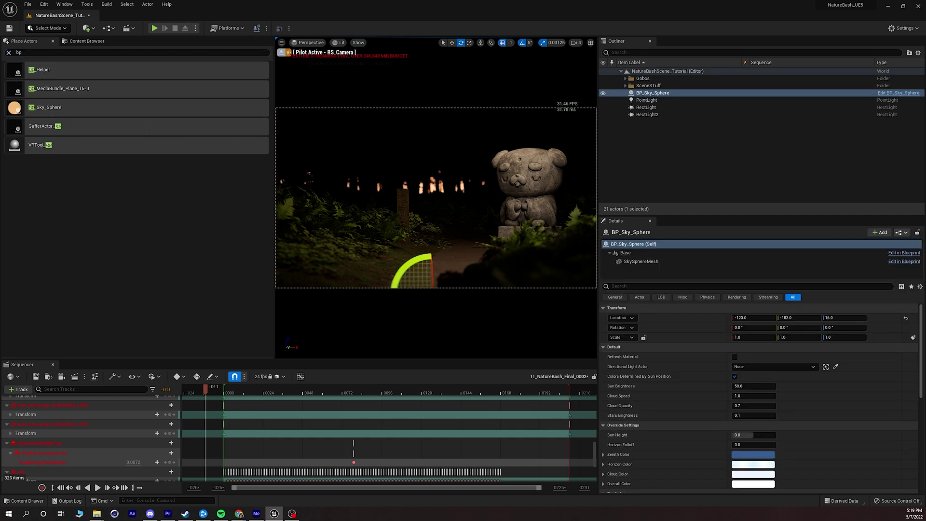
{"action": "left_click", "coordinate": [282, 55]}
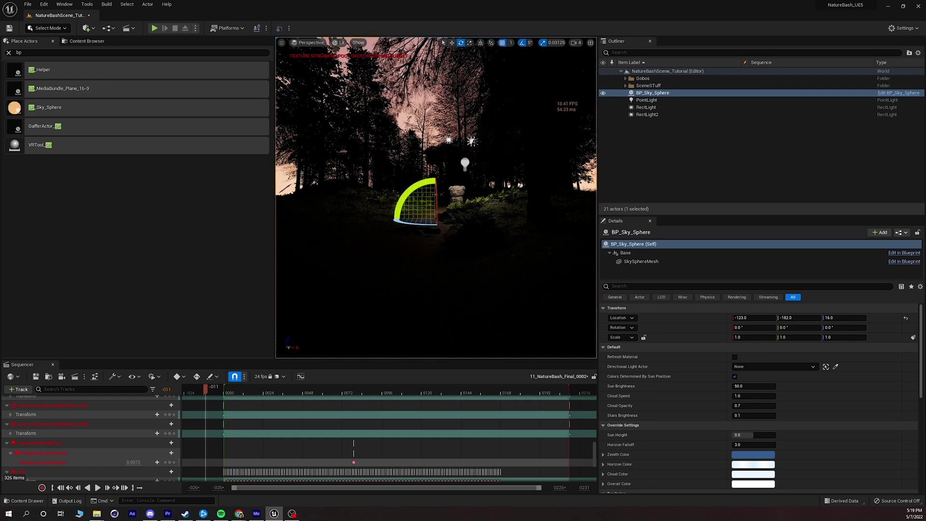
{"action": "right_click_drag", "start_coordinate": [320, 39], "coordinate": [320, 39]}
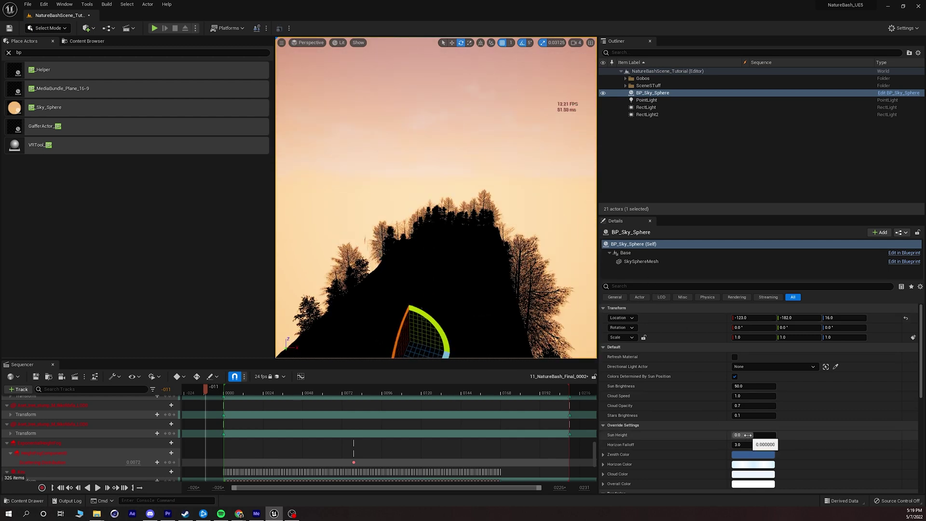
{"action": "left_click_drag", "start_coordinate": [752, 434], "coordinate": [776, 434]}
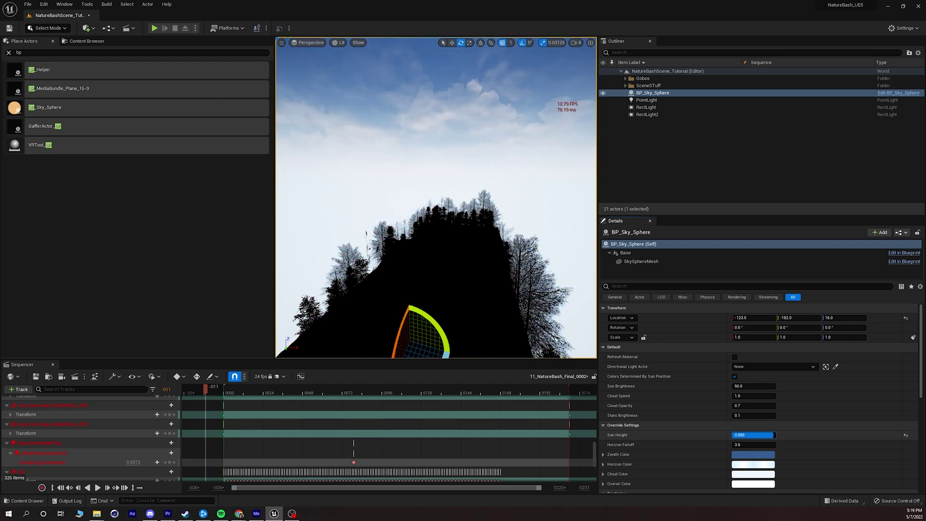
{"action": "left_click_drag", "start_coordinate": [773, 435], "coordinate": [731, 435]}
{"action": "right_click_drag", "start_coordinate": [434, 203], "coordinate": [470, 200]}
- Reset Sun Height to 0, pilot RS_Camera again, then lower it slightly below zero
{"action": "left_click", "coordinate": [750, 434]}
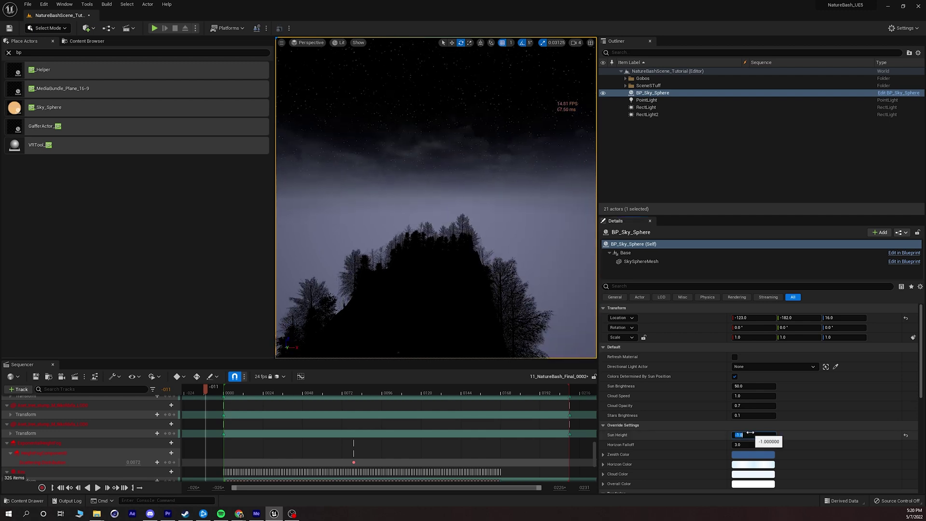
{"action": "type", "text": "0"}
{"action": "key", "text": "Return"}
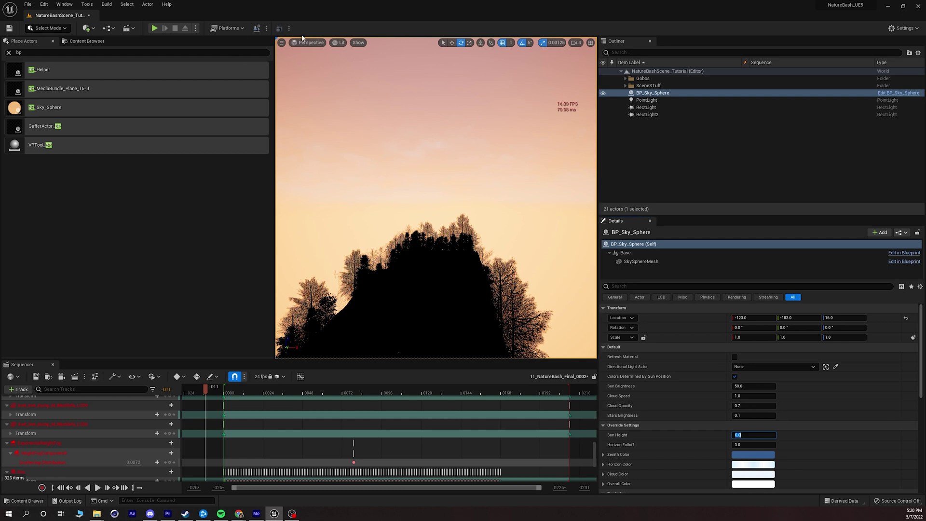
{"action": "left_click", "coordinate": [303, 44]}
{"action": "left_click", "coordinate": [328, 123]}
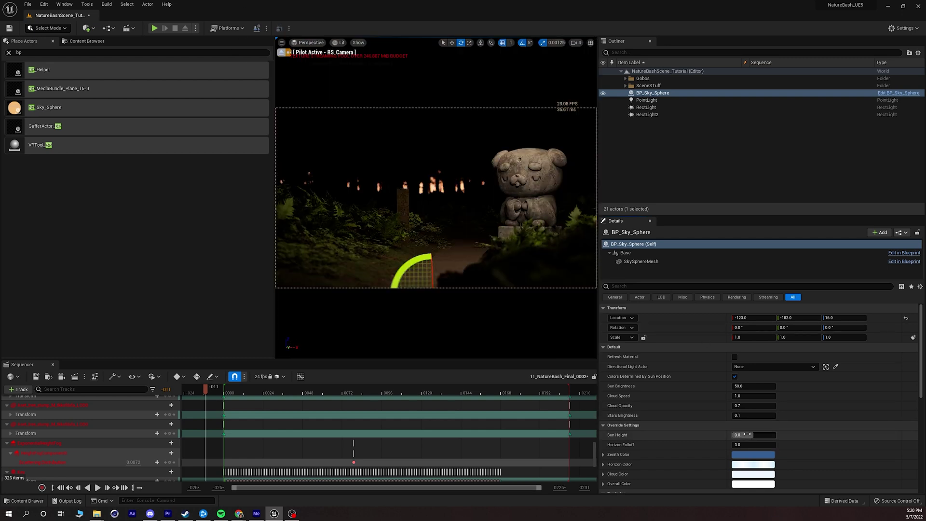
{"action": "left_click_drag", "start_coordinate": [754, 435], "coordinate": [747, 435]}
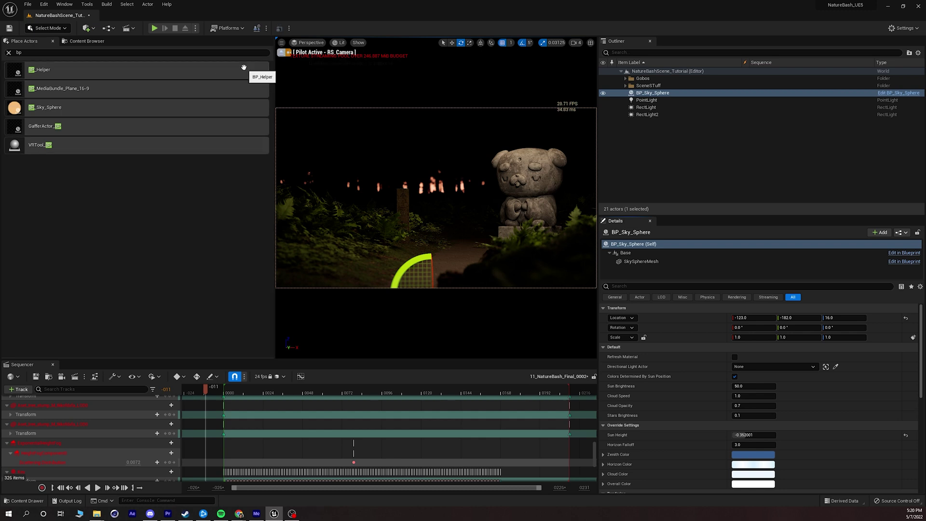
- Add a Directional Light at 3.14 lux and raise its indirect lighting intensity
{"action": "left_click", "coordinate": [85, 79]}
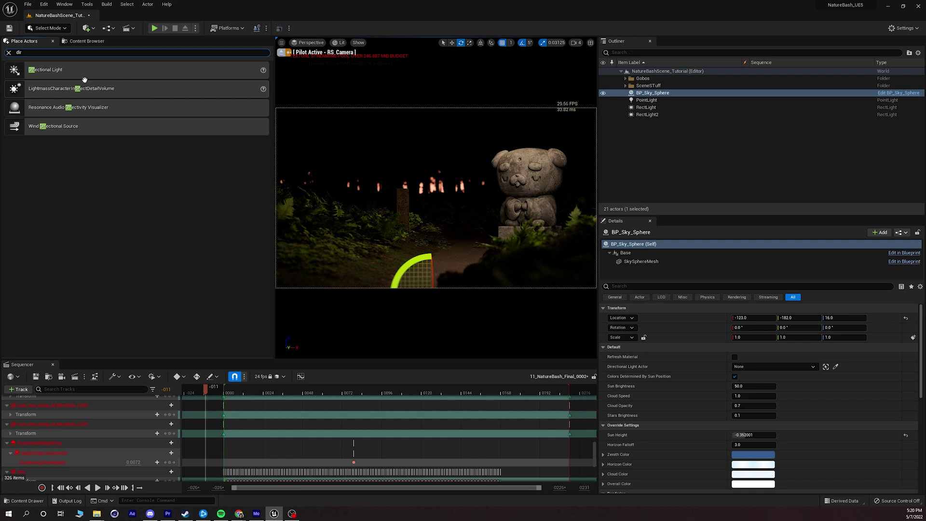
{"action": "left_click_drag", "start_coordinate": [46, 70], "coordinate": [386, 189]}
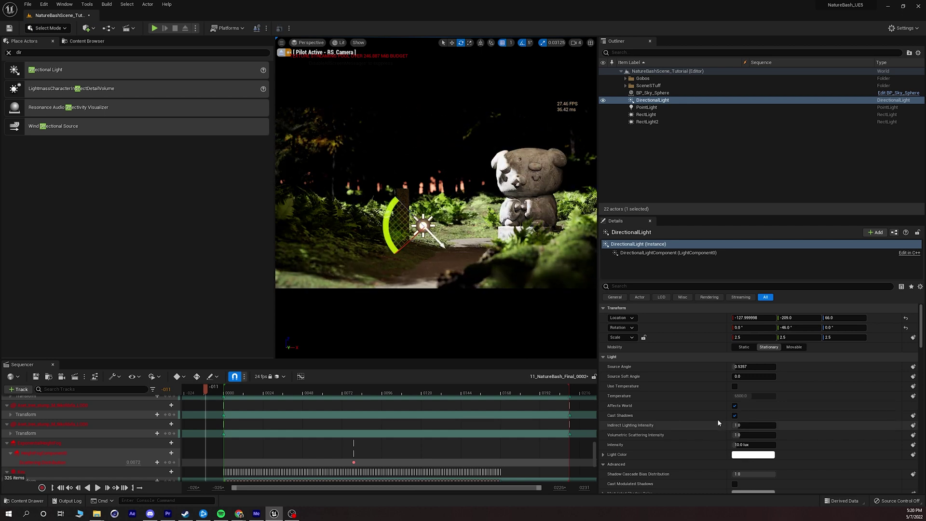
{"action": "left_click", "coordinate": [746, 445]}
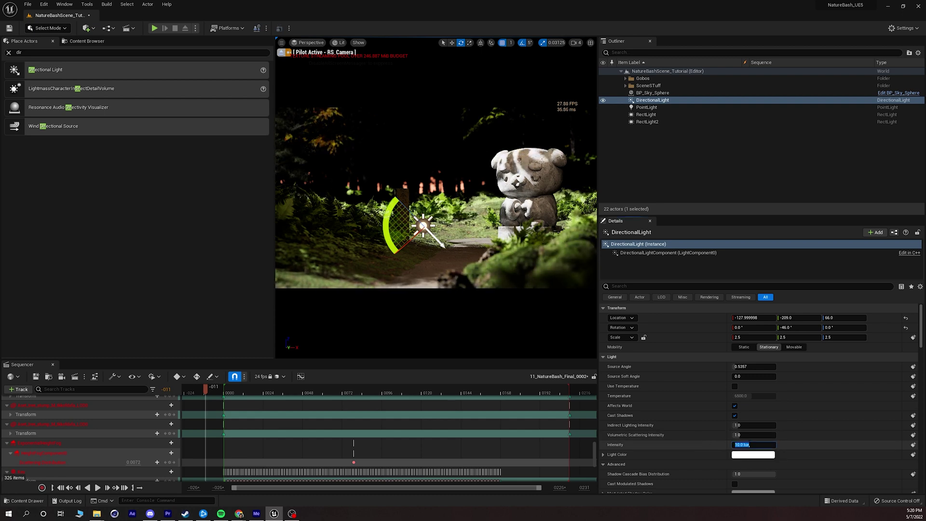
{"action": "type", "text": "3.14"}
{"action": "key", "text": "Return"}
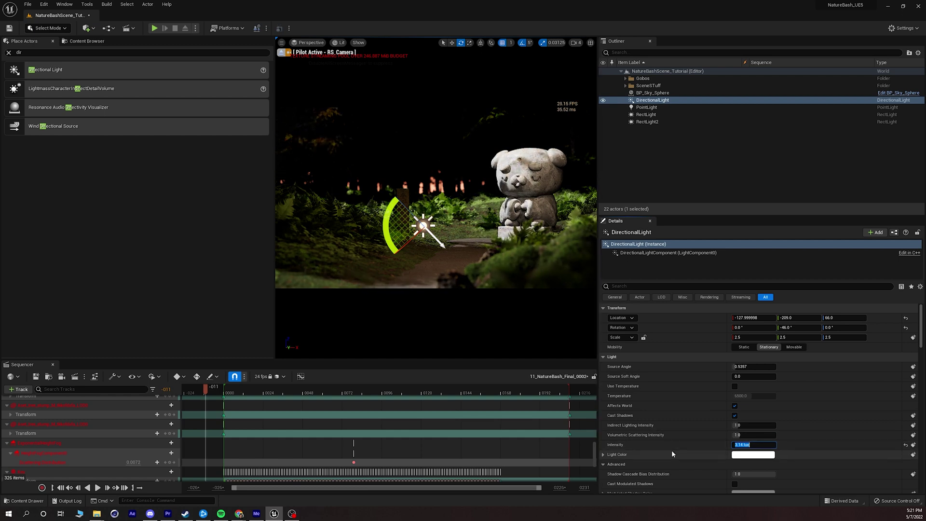
{"action": "left_click_drag", "start_coordinate": [745, 429], "coordinate": [775, 435]}
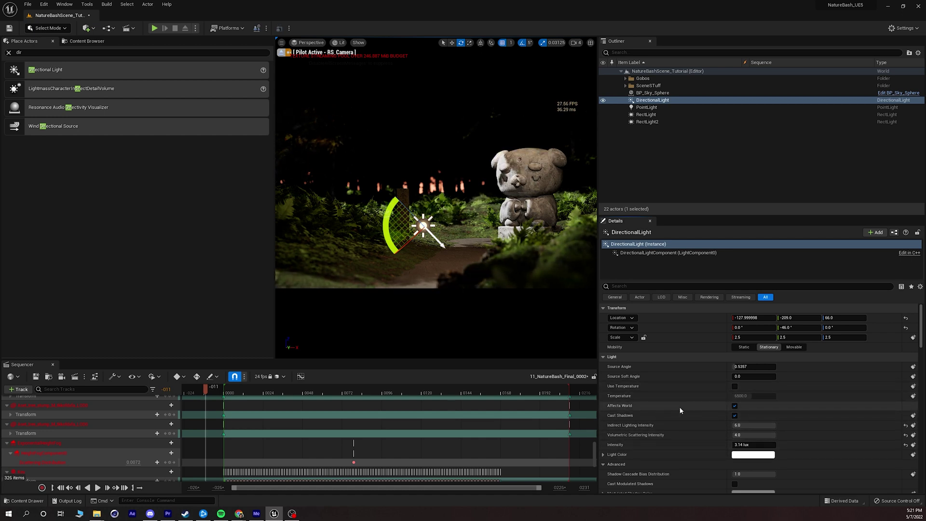
- Set the directional light's Cast Ray Traced Shadows to Disabled and rotate its angle
{"action": "scroll", "coordinate": [689, 430], "scroll_direction": "down", "scroll_amount": 3}
{"action": "scroll", "coordinate": [688, 431], "scroll_direction": "down", "scroll_amount": 10}
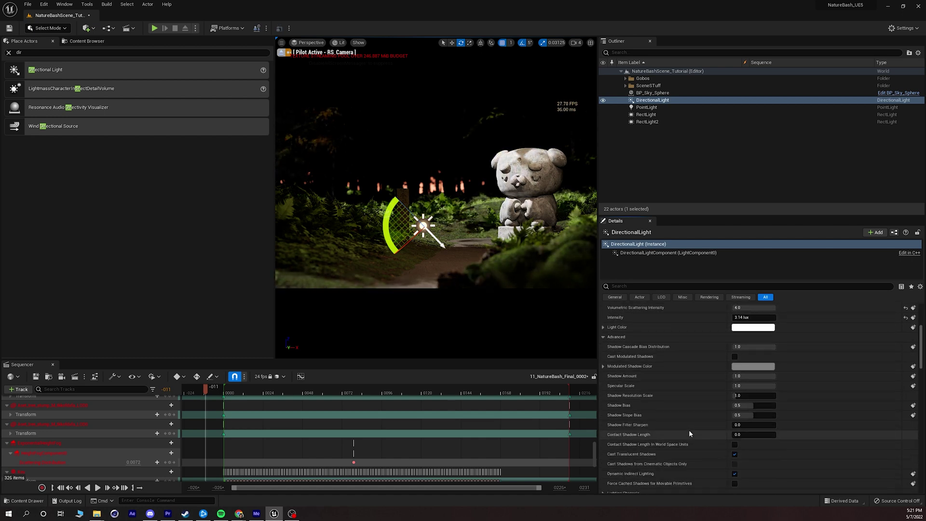
{"action": "scroll", "coordinate": [689, 433], "scroll_direction": "down", "scroll_amount": 3}
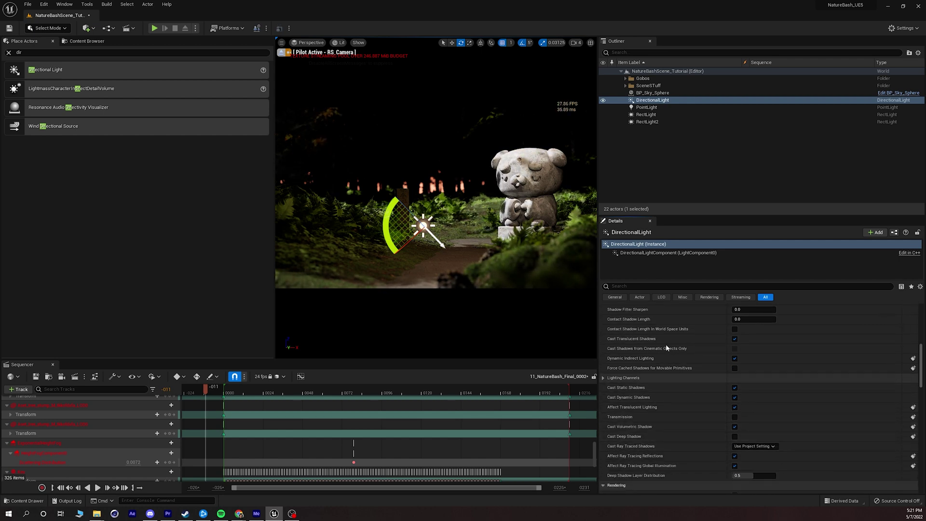
{"action": "left_click", "coordinate": [734, 447]}
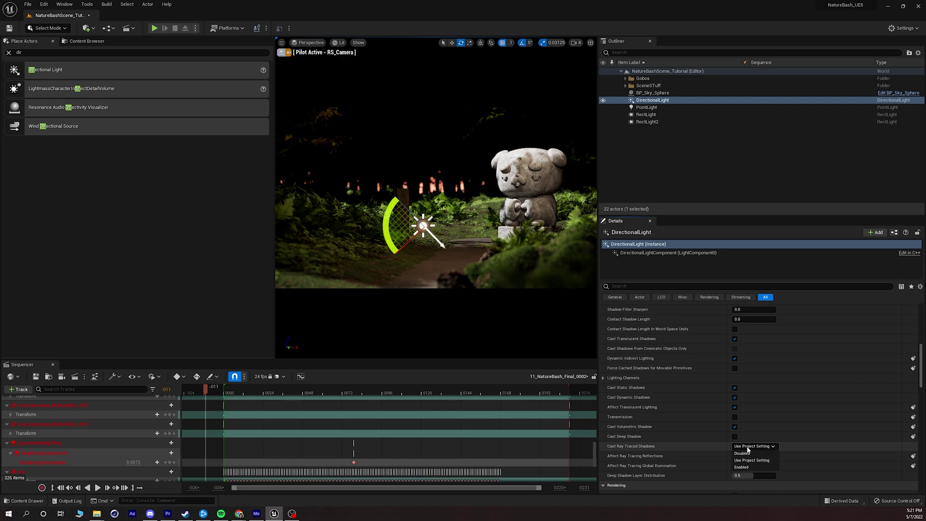
{"action": "left_click", "coordinate": [739, 454]}
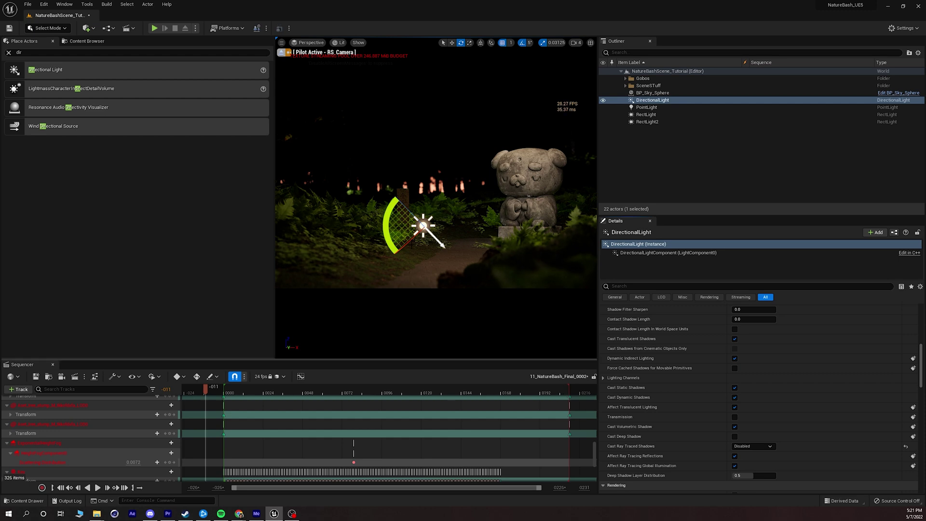
{"action": "left_click_drag", "start_coordinate": [410, 211], "coordinate": [410, 210]}
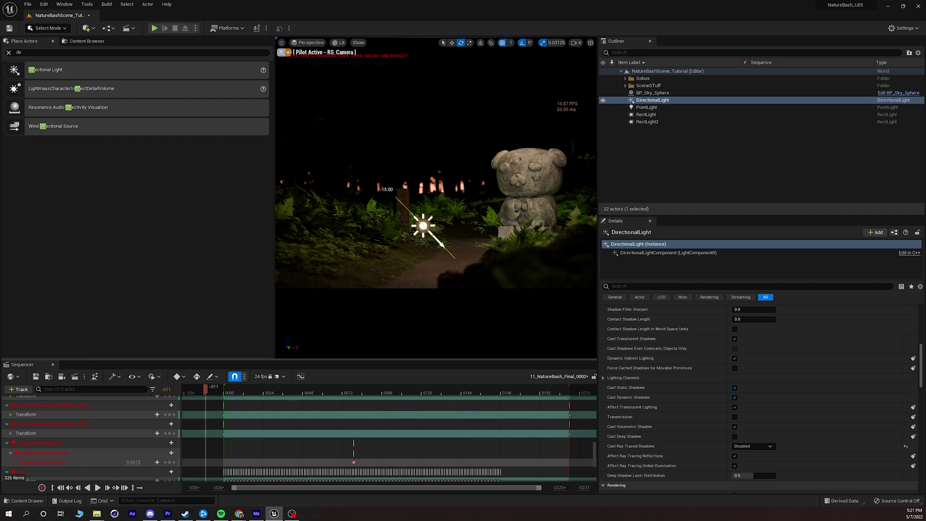
- Add an Exponential Height Fog with volumetric fog on, and tilt the sun by -15 degrees
{"action": "left_click", "coordinate": [44, 53]}
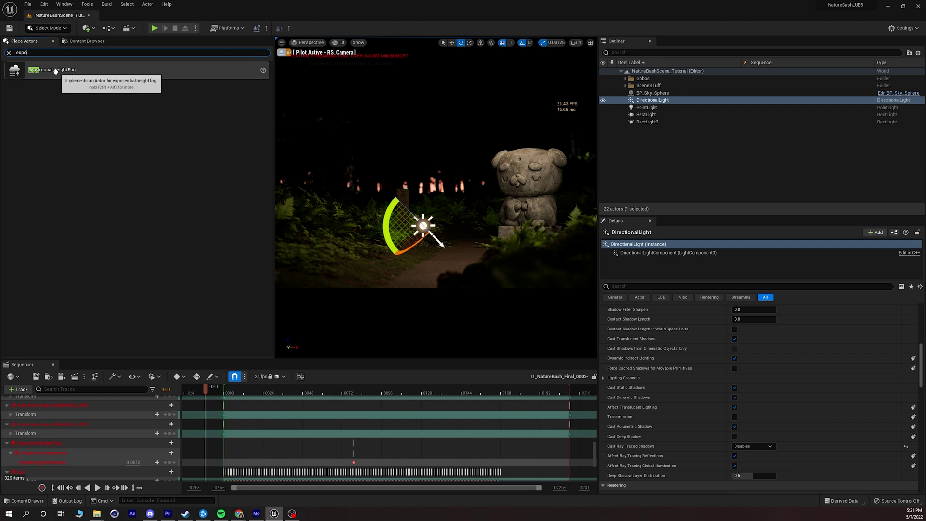
{"action": "left_click_drag", "start_coordinate": [51, 70], "coordinate": [426, 227]}
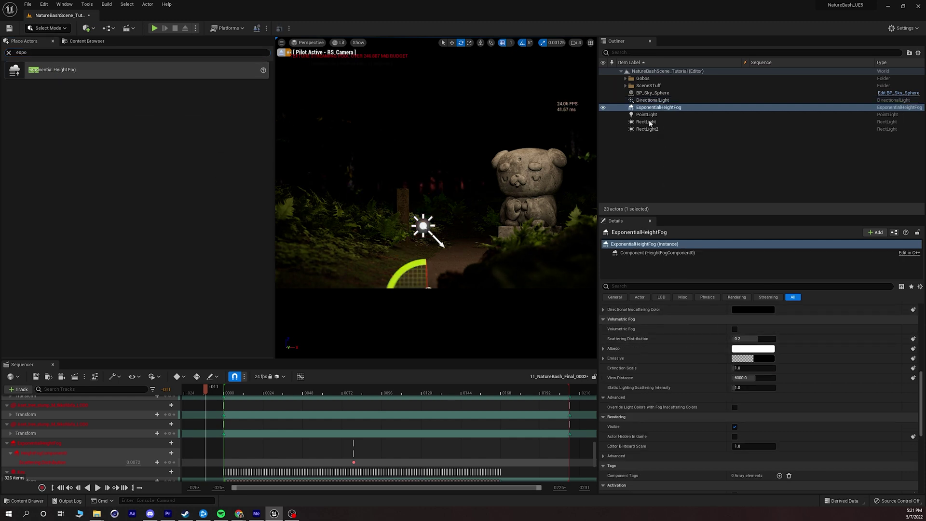
{"action": "scroll", "coordinate": [676, 363], "scroll_direction": "up", "scroll_amount": 2}
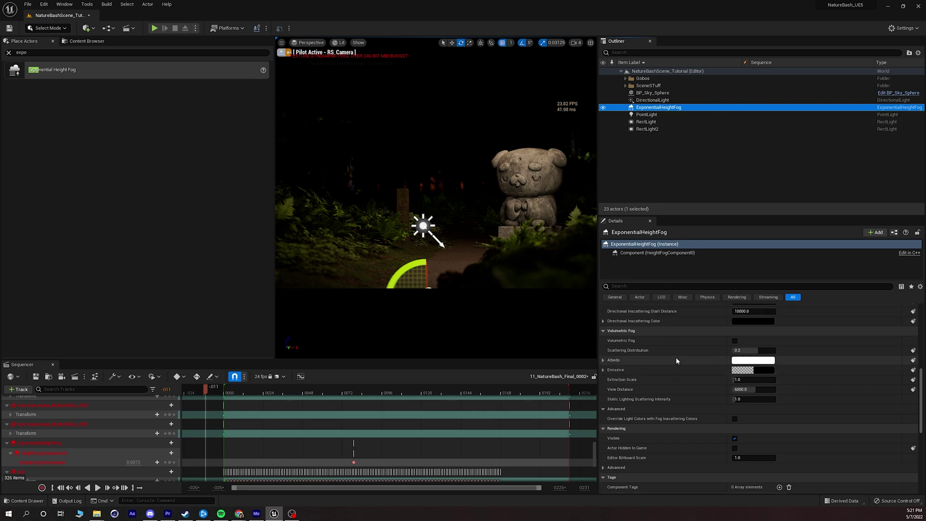
{"action": "scroll", "coordinate": [676, 360], "scroll_direction": "up", "scroll_amount": 2}
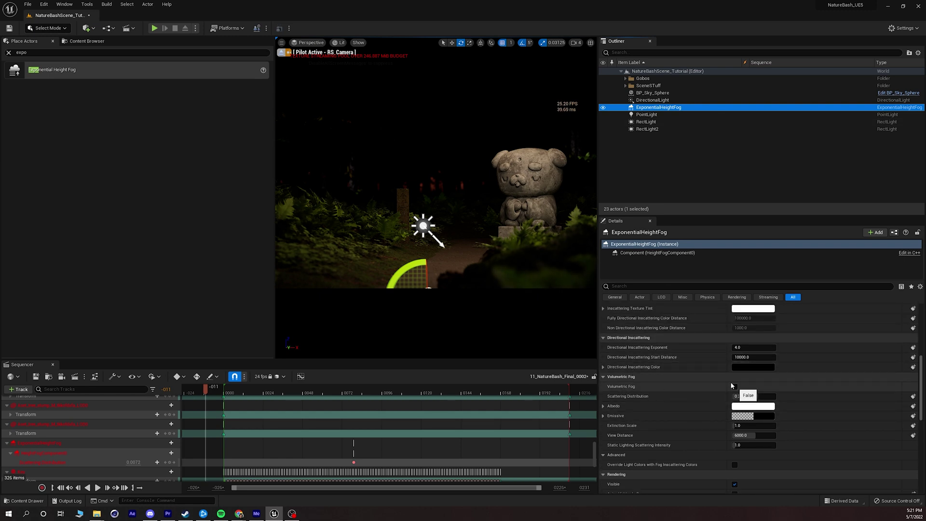
{"action": "scroll", "coordinate": [709, 383], "scroll_direction": "up", "scroll_amount": 3}
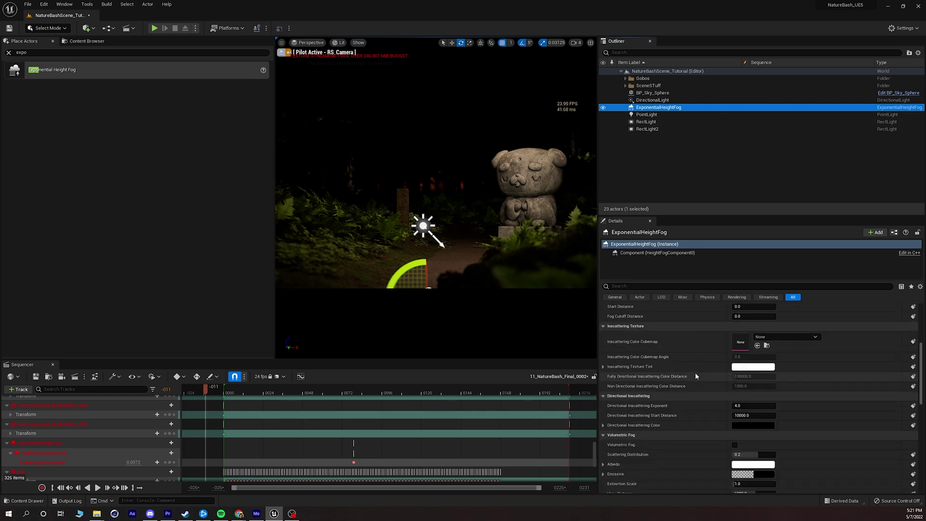
{"action": "scroll", "coordinate": [696, 372], "scroll_direction": "down", "scroll_amount": 2}
{"action": "left_click", "coordinate": [735, 398]}
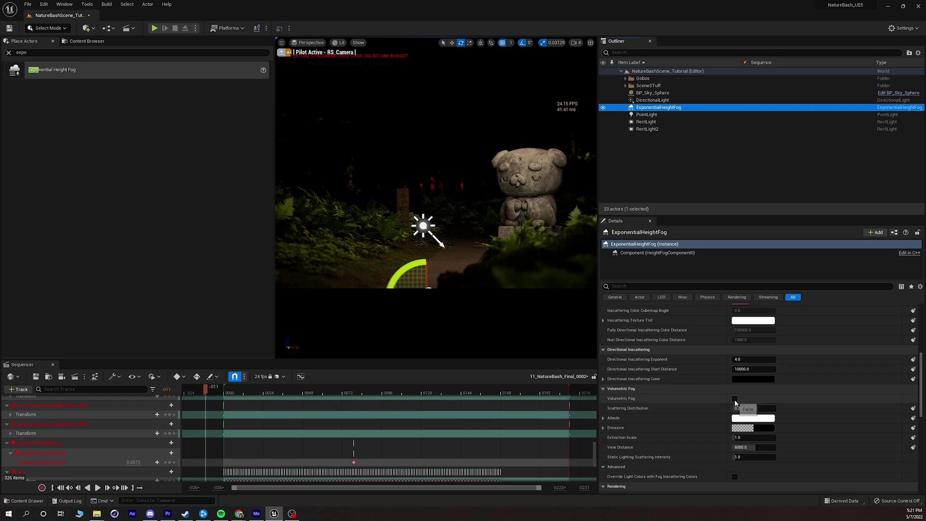
{"action": "left_click", "coordinate": [423, 226]}
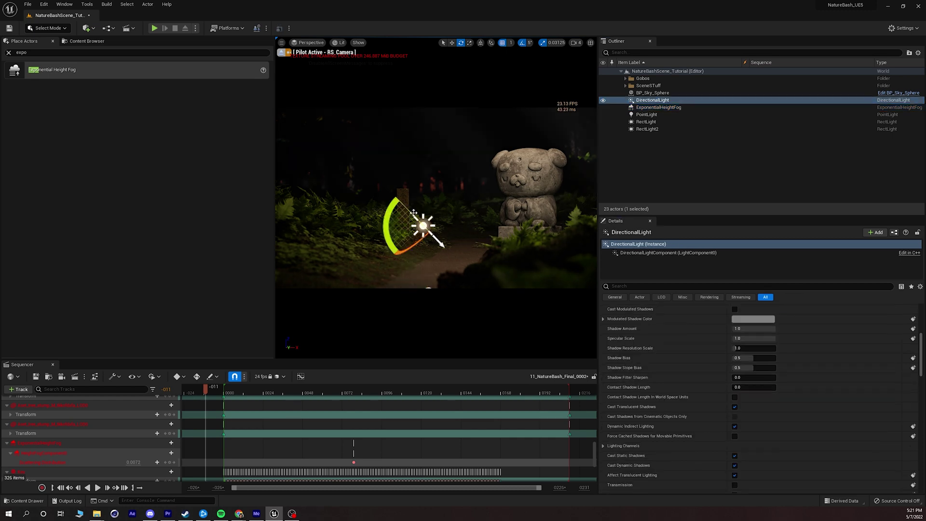
{"action": "left_click_drag", "start_coordinate": [436, 248], "coordinate": [444, 259]}
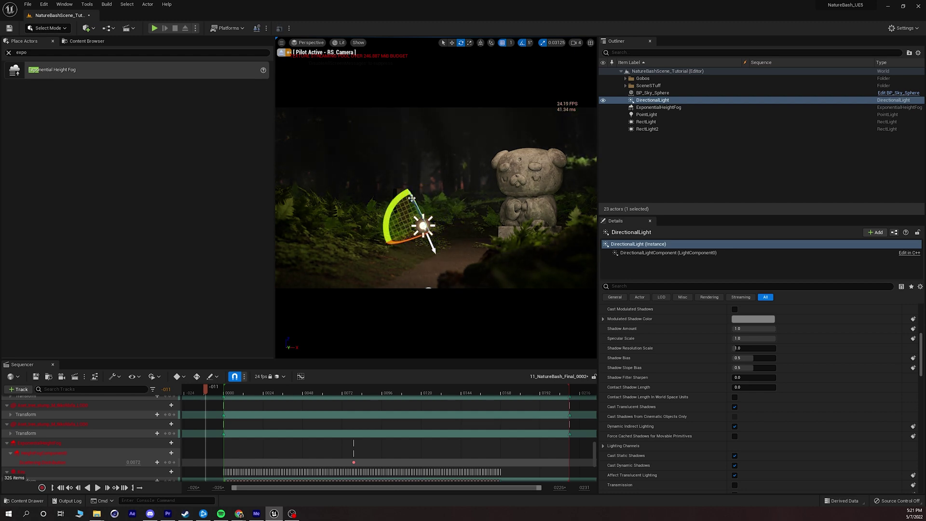
- Set Fog Density to 0.05, move the sequence to frame 0074, and leave RS_Camera
{"action": "scroll", "coordinate": [714, 380], "scroll_direction": "up", "scroll_amount": 6}
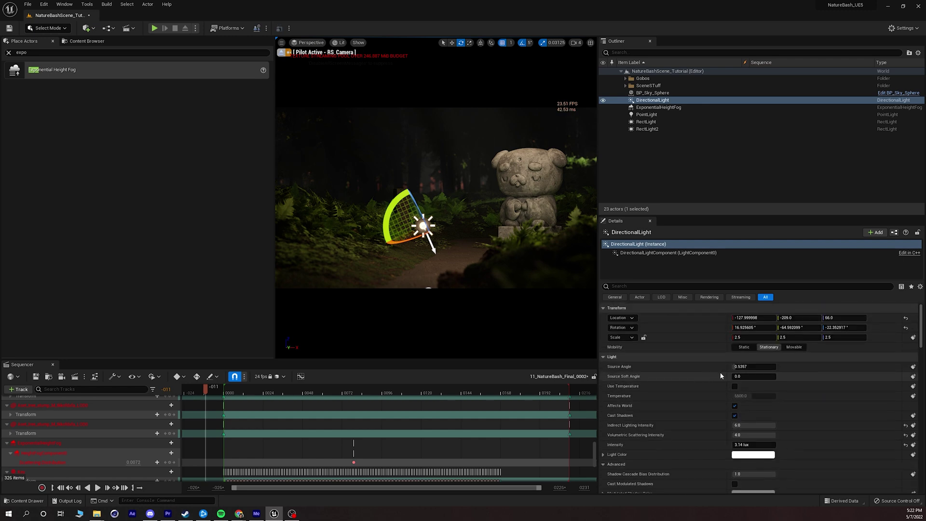
{"action": "left_click", "coordinate": [656, 107]}
{"action": "left_click_drag", "start_coordinate": [746, 366], "coordinate": [756, 366]}
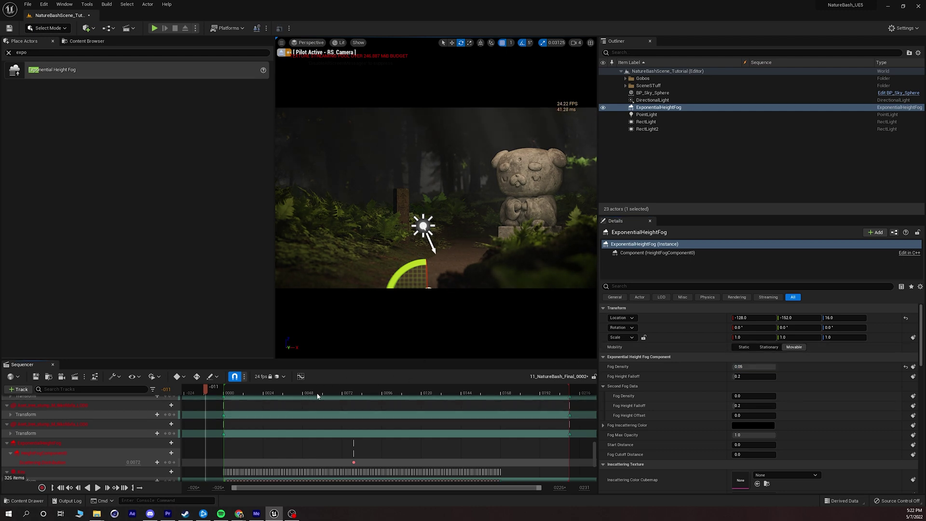
{"action": "left_click_drag", "start_coordinate": [317, 396], "coordinate": [346, 394]}
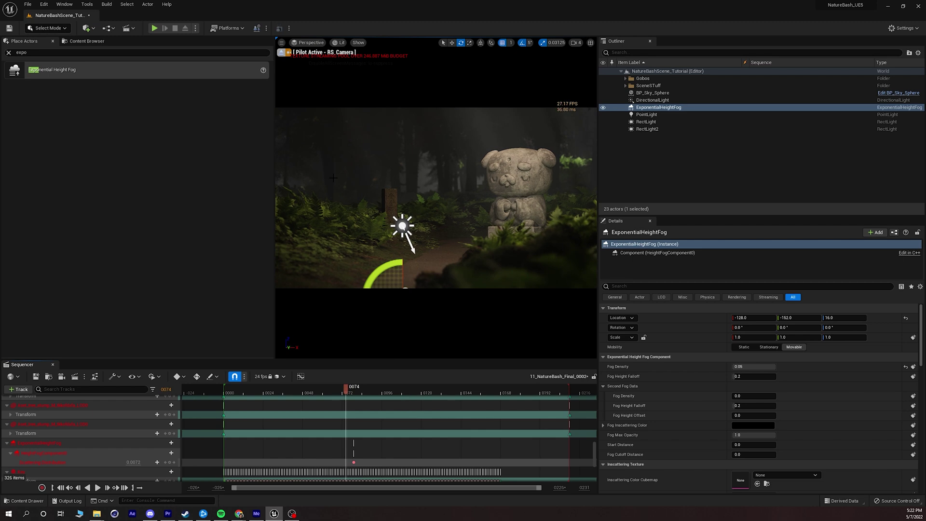
{"action": "left_click", "coordinate": [282, 52]}
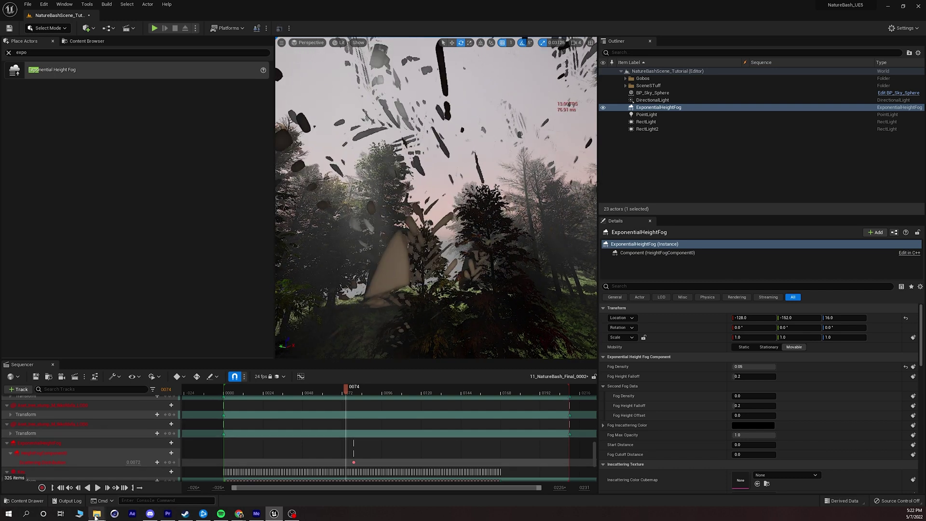
- Bring up the Gobos Abstract Textures Explorer window and centre it on screen
{"action": "mouse_move", "coordinate": [96, 516]}
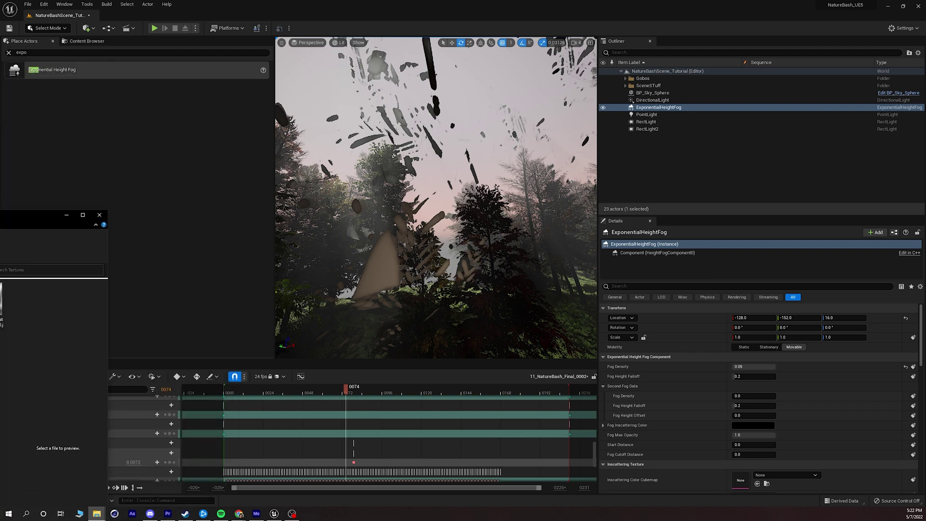
{"action": "left_click_drag", "start_coordinate": [77, 180], "coordinate": [386, 82]}
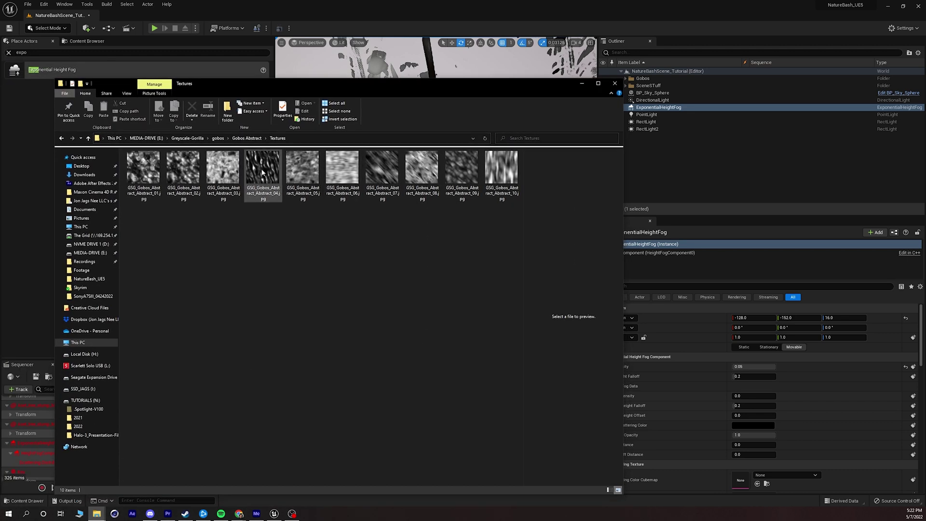
- Preview the abstract gobo textures 04, 05 and 08 in the Explorer window
{"action": "mouse_move", "coordinate": [296, 86]}
{"action": "left_mouse_down"}
{"action": "mouse_move", "coordinate": [287, 86]}
{"action": "mouse_move", "coordinate": [316, 79]}
{"action": "mouse_move", "coordinate": [299, 78]}
{"action": "left_mouse_up"}
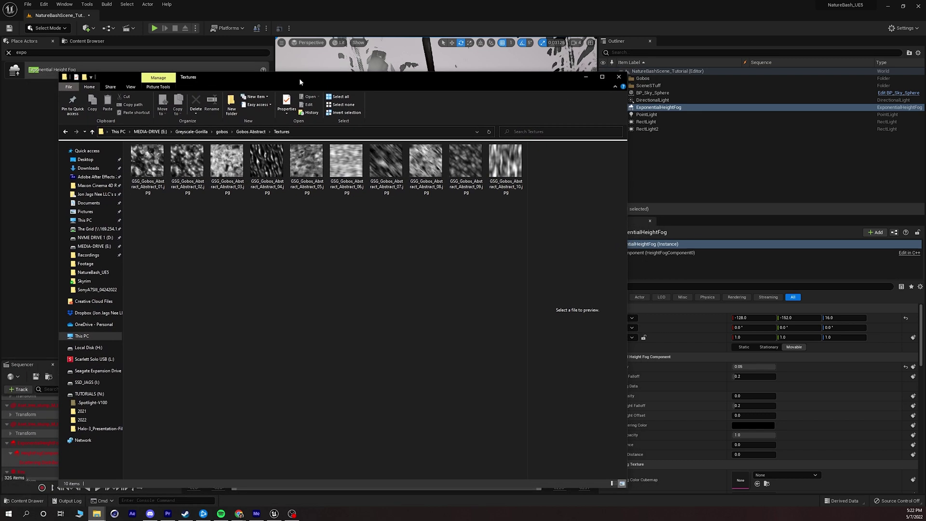
{"action": "left_click", "coordinate": [309, 164]}
{"action": "left_click", "coordinate": [267, 162]}
{"action": "left_click", "coordinate": [319, 164]}
{"action": "left_click", "coordinate": [386, 165]}
{"action": "left_click", "coordinate": [414, 168]}
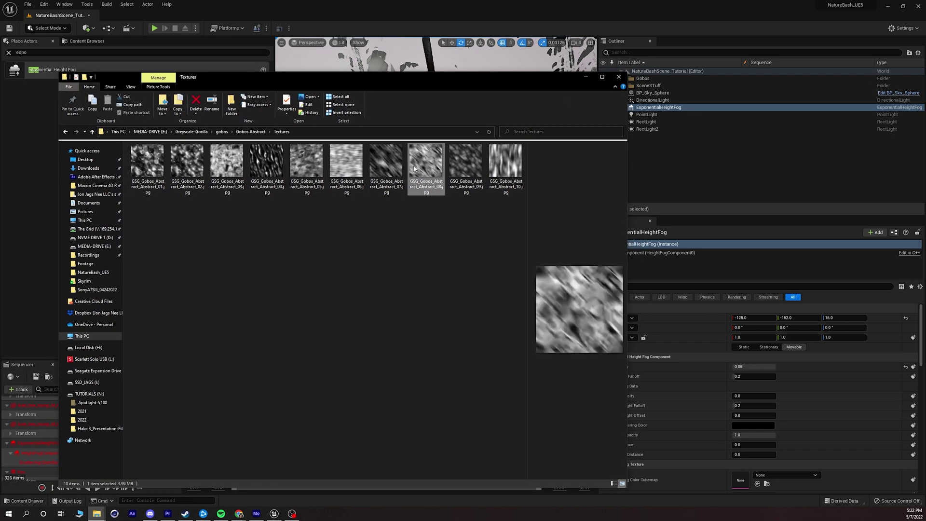
- Browse to Gobos Plants Textures, preview Palm_05, then return to Unreal's Materials folder
{"action": "left_click", "coordinate": [248, 132]}
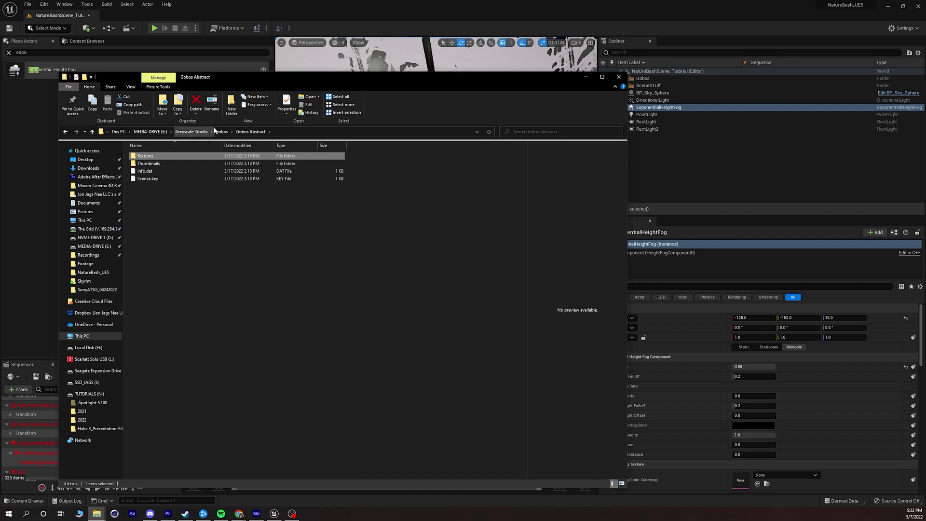
{"action": "left_click", "coordinate": [221, 131]}
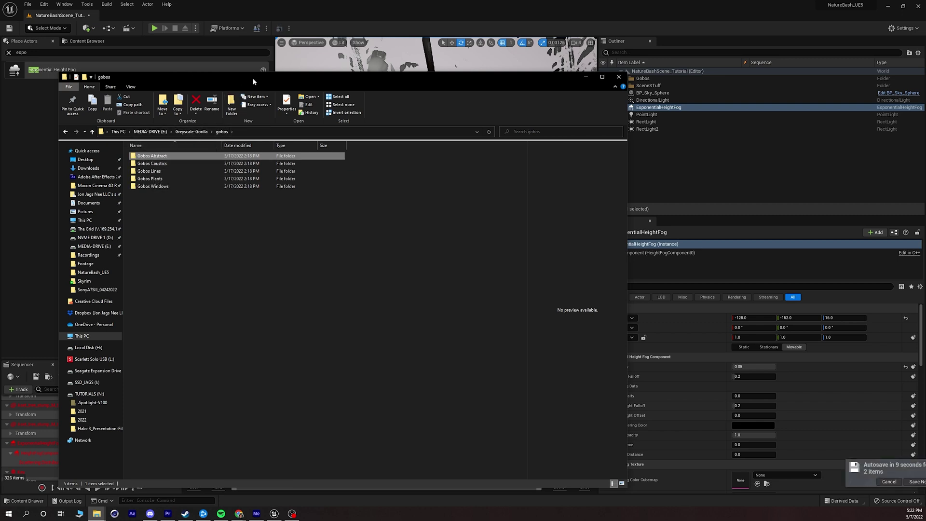
{"action": "double_click", "coordinate": [151, 179]}
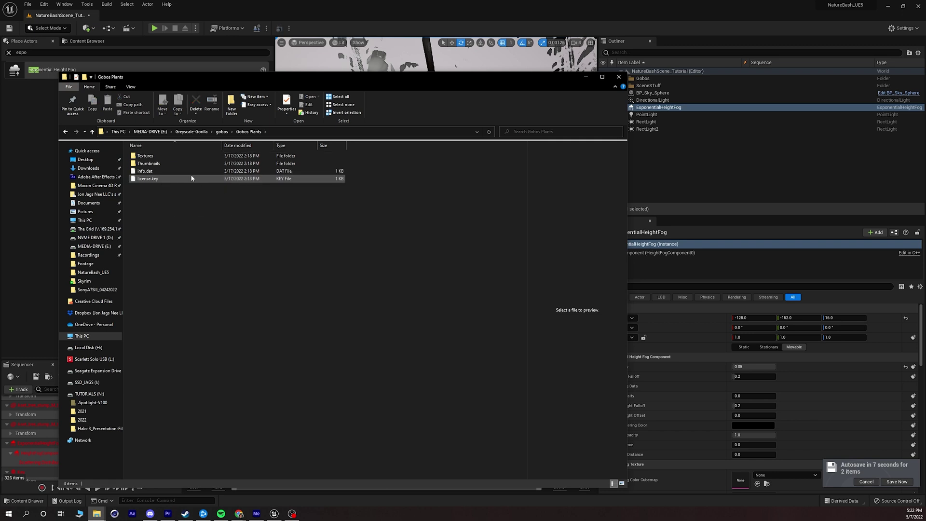
{"action": "double_click", "coordinate": [149, 156]}
{"action": "left_click", "coordinate": [227, 161]}
{"action": "left_click", "coordinate": [298, 168]}
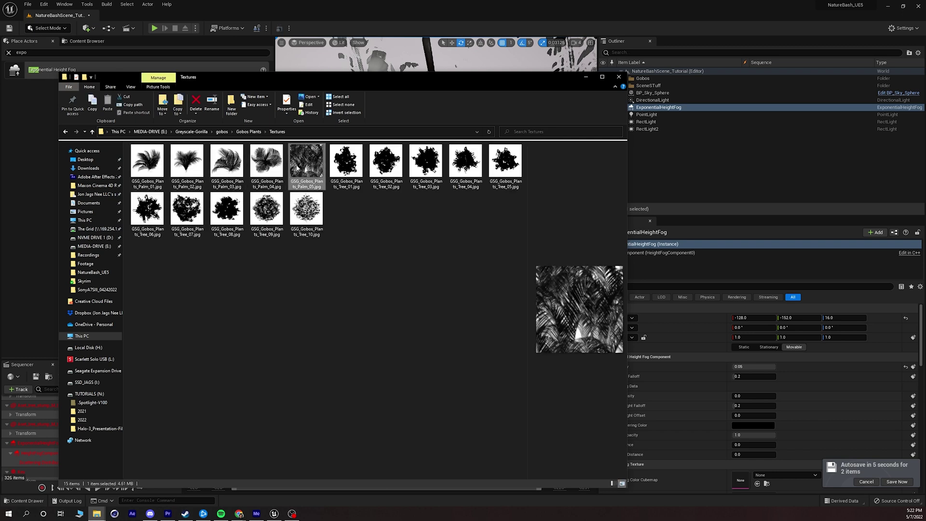
{"action": "left_click", "coordinate": [585, 77]}
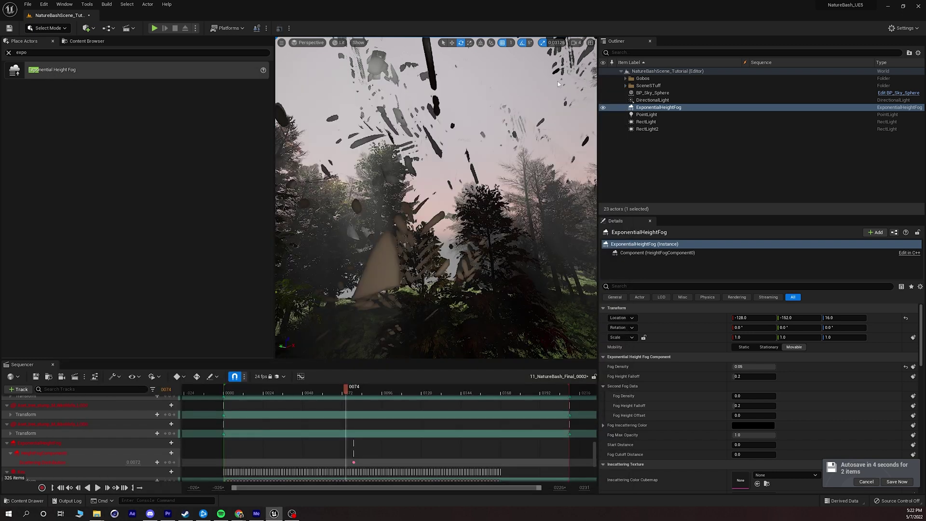
{"action": "left_click", "coordinate": [86, 41]}
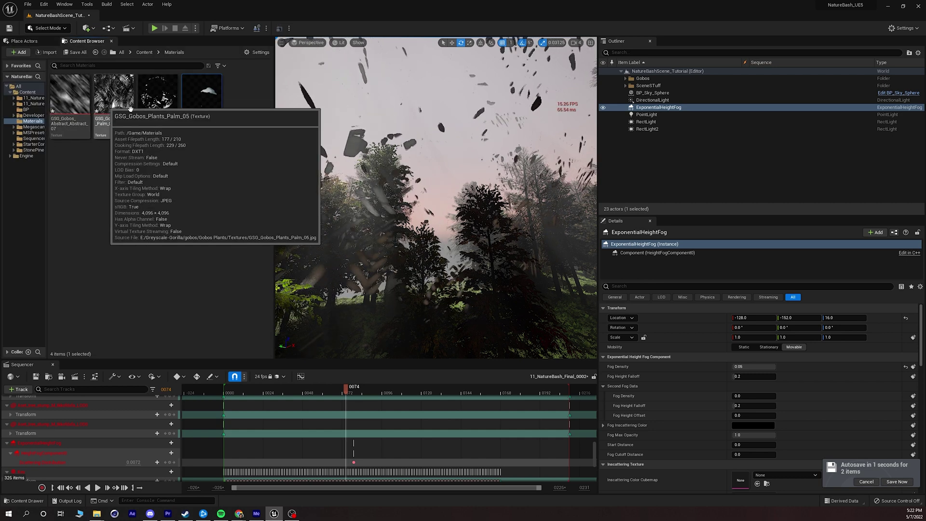
- Open GSG_Gobos_Plants_Palm_05_Mat, keep its Panner Speed X at 0.05, and close applying changes
{"action": "left_click", "coordinate": [162, 96]}
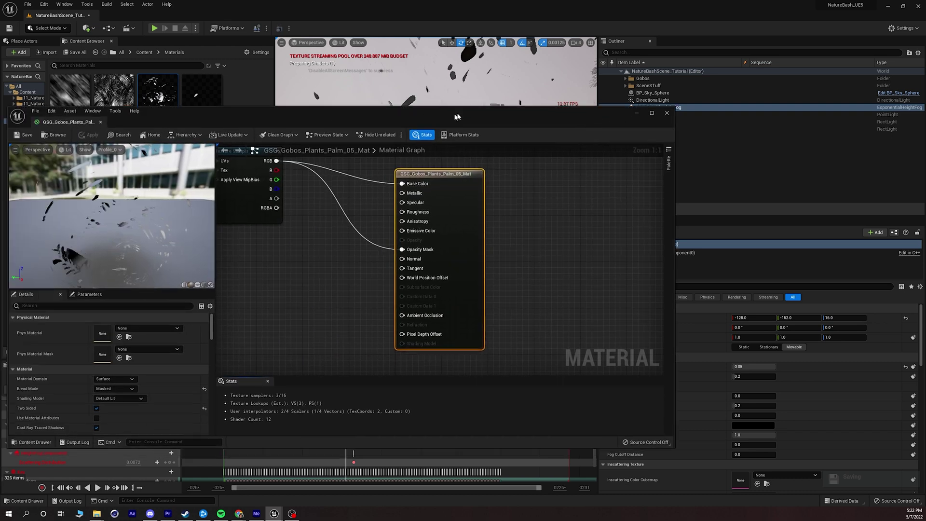
{"action": "right_click_drag", "start_coordinate": [313, 239], "coordinate": [460, 297]}
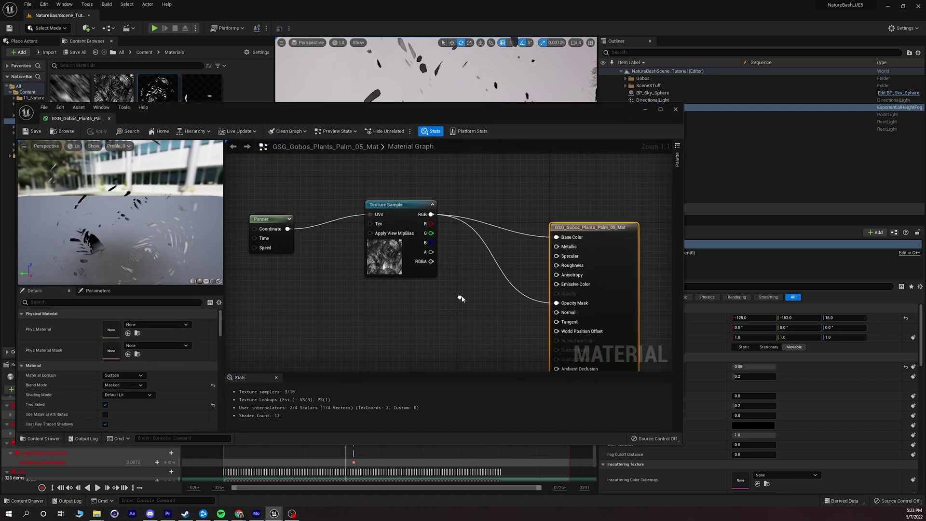
{"action": "left_click_drag", "start_coordinate": [410, 205], "coordinate": [420, 228]}
{"action": "left_click_drag", "start_coordinate": [277, 221], "coordinate": [280, 241]}
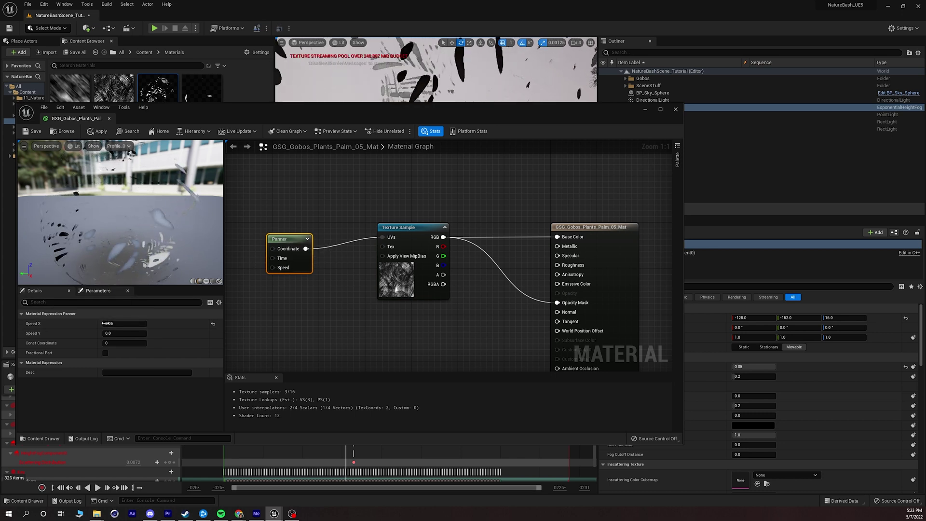
{"action": "left_click", "coordinate": [213, 324]}
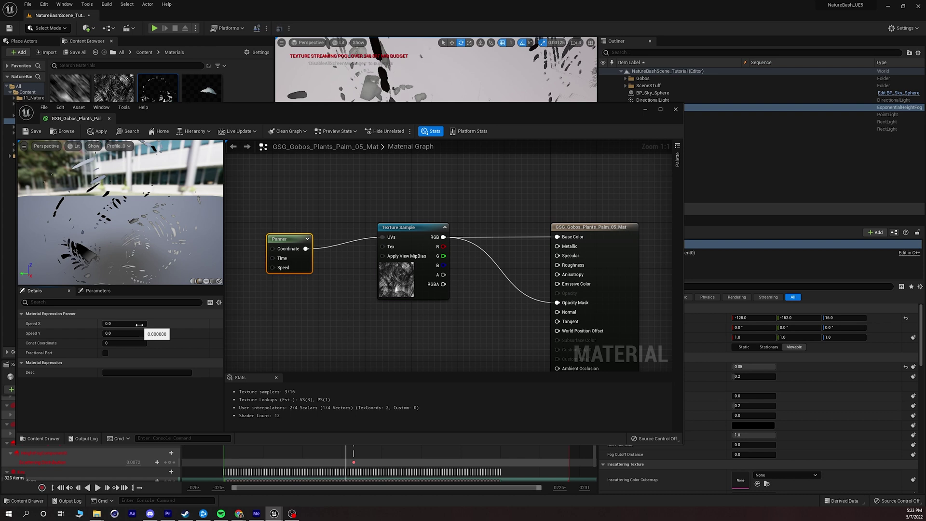
{"action": "key", "text": "ctrl+z"}
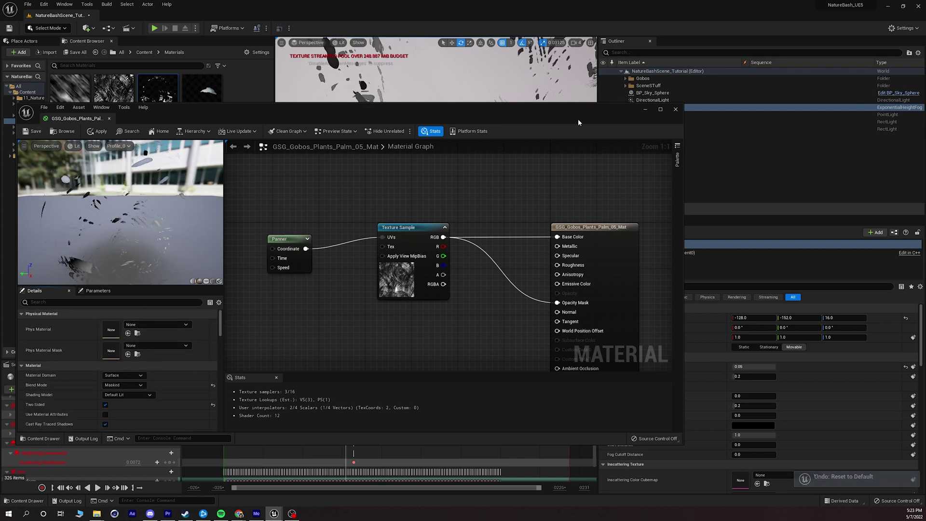
{"action": "left_click", "coordinate": [675, 109]}
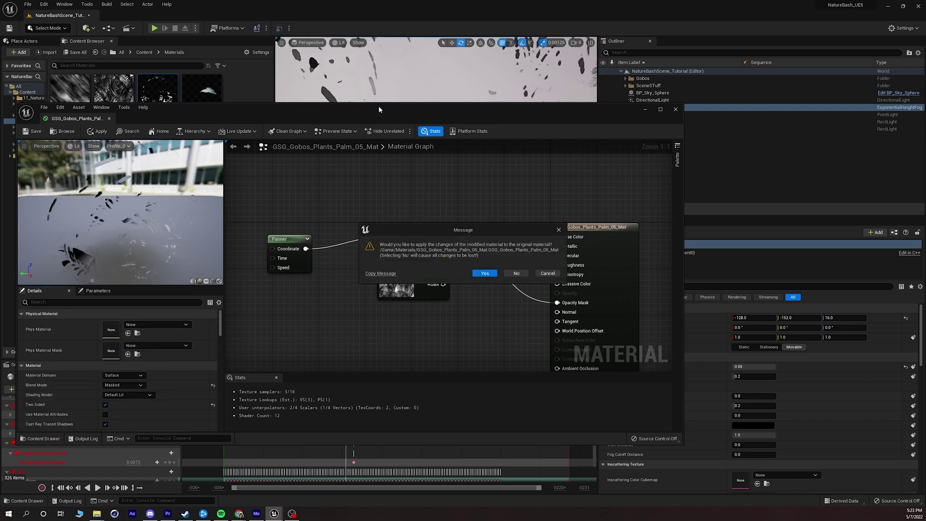
{"action": "left_click", "coordinate": [484, 273]}
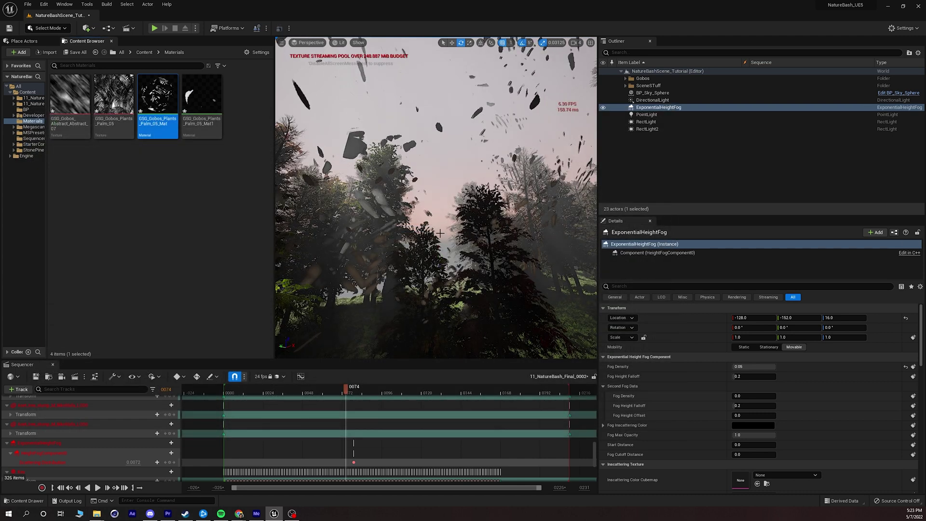
- Pilot RS_Camera again and play the sequence from frame 0023 to around 0087
{"action": "mouse_move", "coordinate": [440, 233]}
{"action": "right_mouse_down"}
{"action": "mouse_move", "coordinate": [439, 261]}
{"action": "mouse_move", "coordinate": [440, 232]}
{"action": "mouse_move", "coordinate": [425, 237]}
{"action": "mouse_move", "coordinate": [430, 242]}
{"action": "right_mouse_up"}
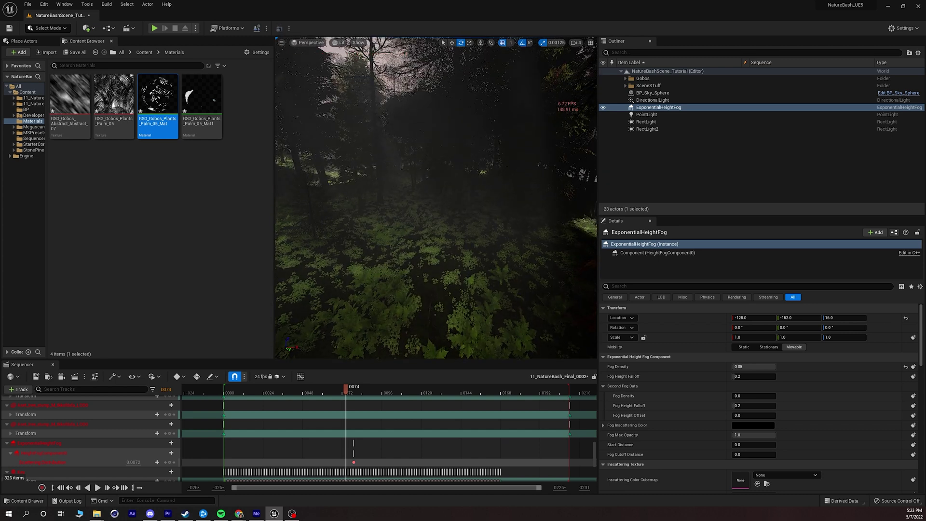
{"action": "left_click", "coordinate": [301, 44]}
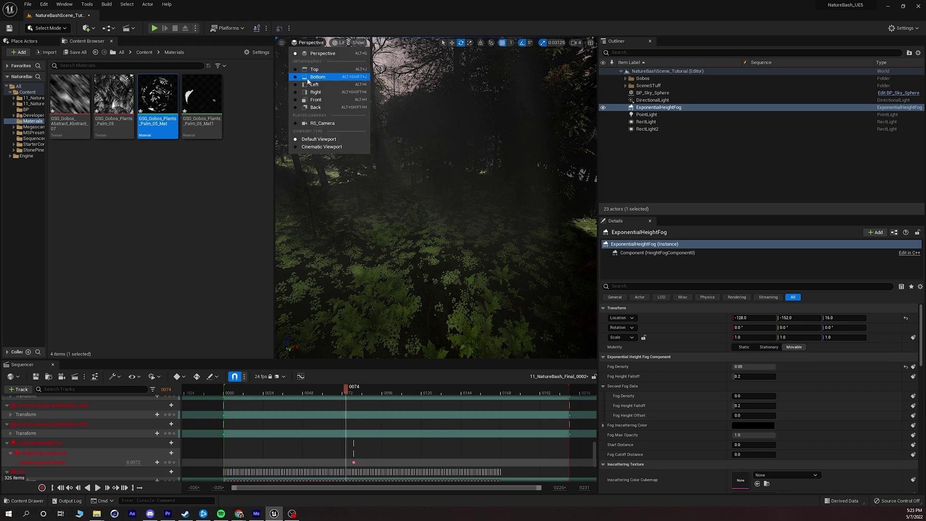
{"action": "left_click", "coordinate": [314, 123]}
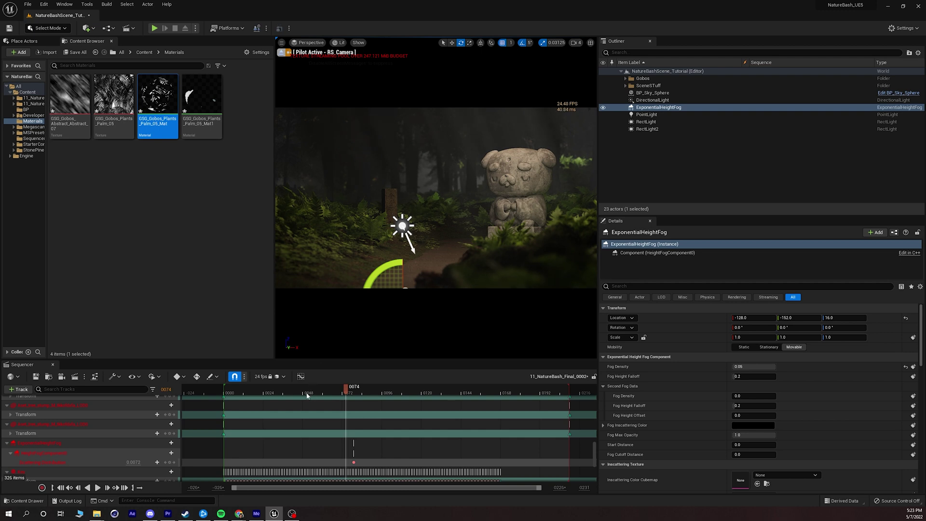
{"action": "left_click_drag", "start_coordinate": [307, 395], "coordinate": [263, 389]}
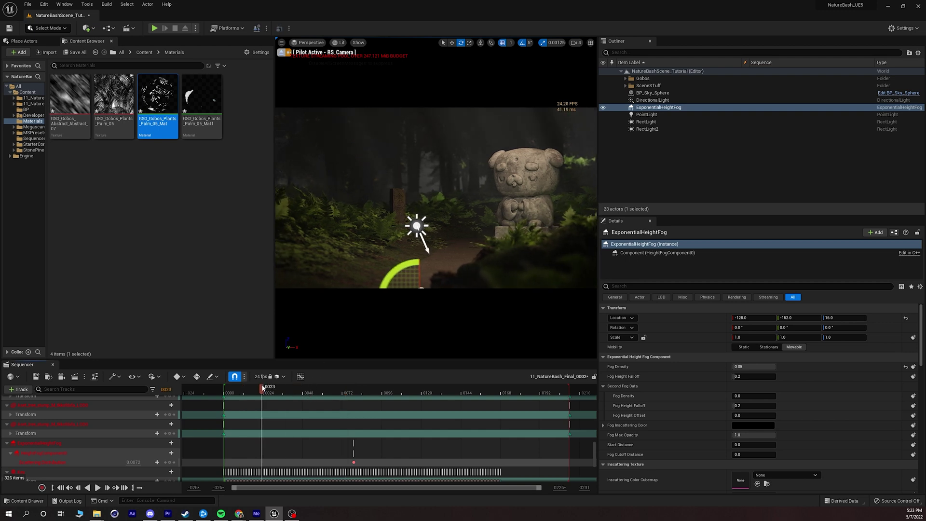
{"action": "key", "text": "space"}
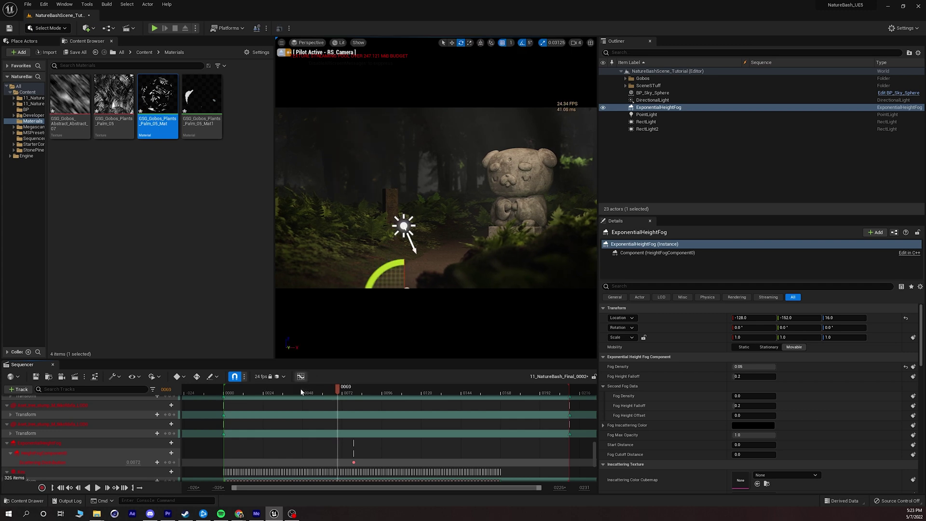
{"action": "left_click_drag", "start_coordinate": [296, 393], "coordinate": [343, 391]}
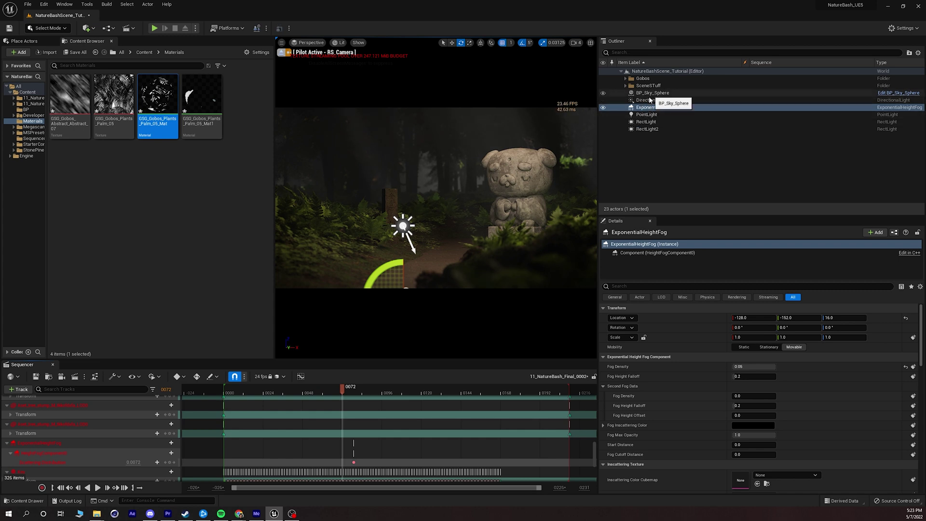
- Inspect BP_Sky_Sphere, then the ExponentialHeightFog settings: density 0.05, height falloff 0.2
{"action": "left_click", "coordinate": [643, 93]}
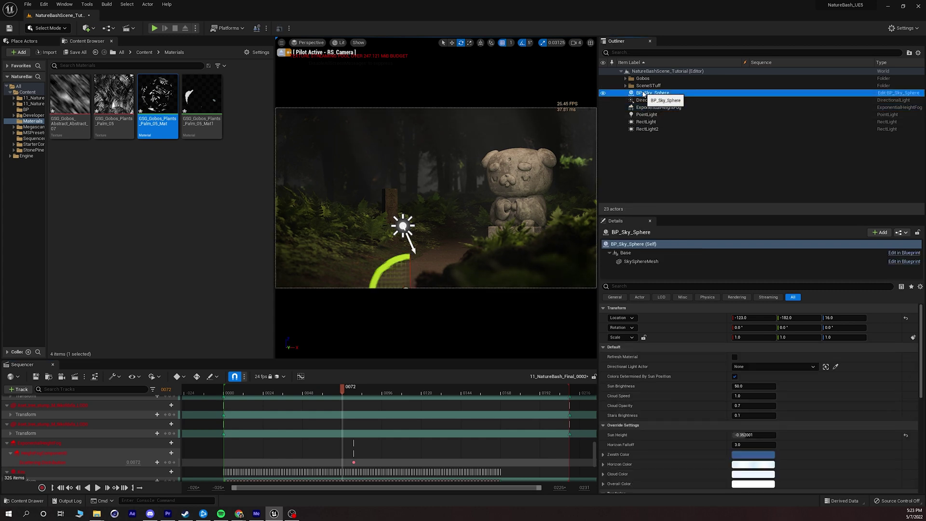
{"action": "left_click", "coordinate": [644, 101]}
{"action": "left_click", "coordinate": [644, 108]}
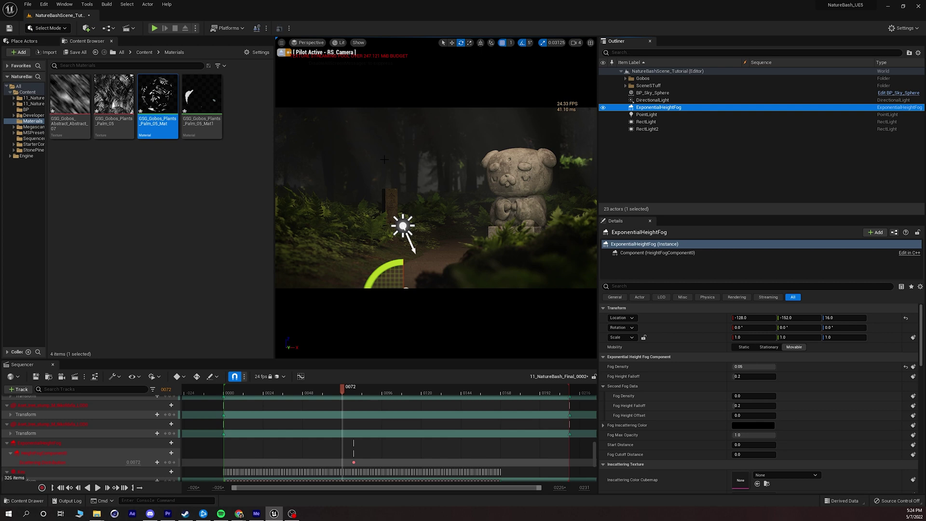
- Search Place Actors for 'sky' and drop a Sky Light into the forest scene
{"action": "left_click", "coordinate": [40, 44]}
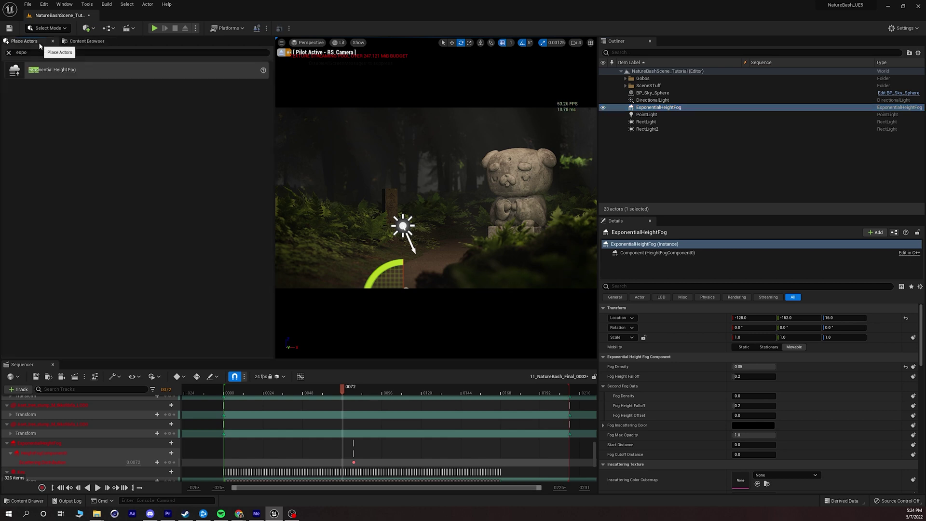
{"action": "left_click", "coordinate": [9, 53]}
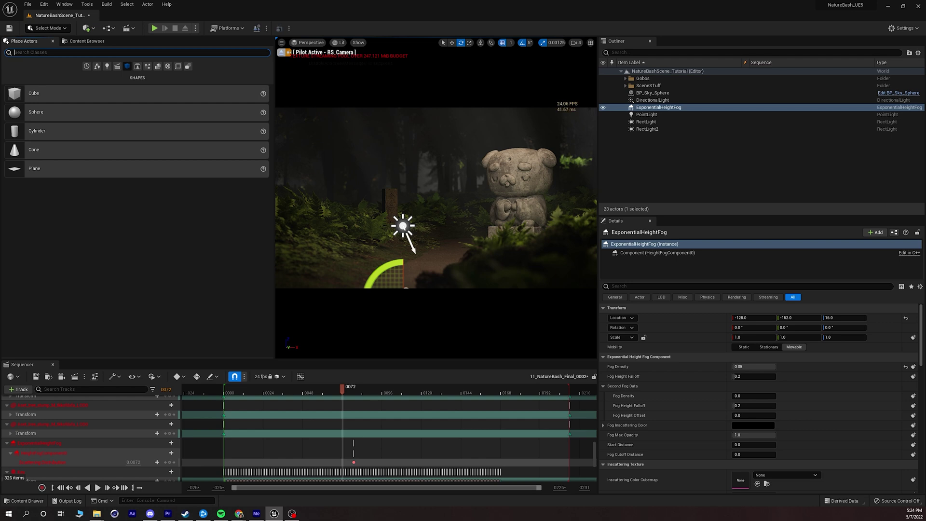
{"action": "type", "text": "sky"}
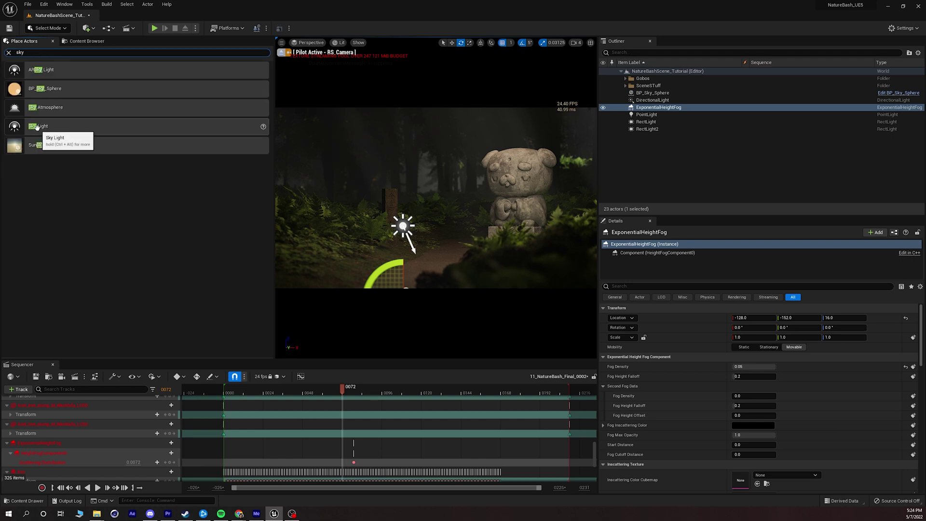
{"action": "left_click_drag", "start_coordinate": [33, 129], "coordinate": [163, 161]}
{"action": "left_click_drag", "start_coordinate": [327, 211], "coordinate": [409, 238]}
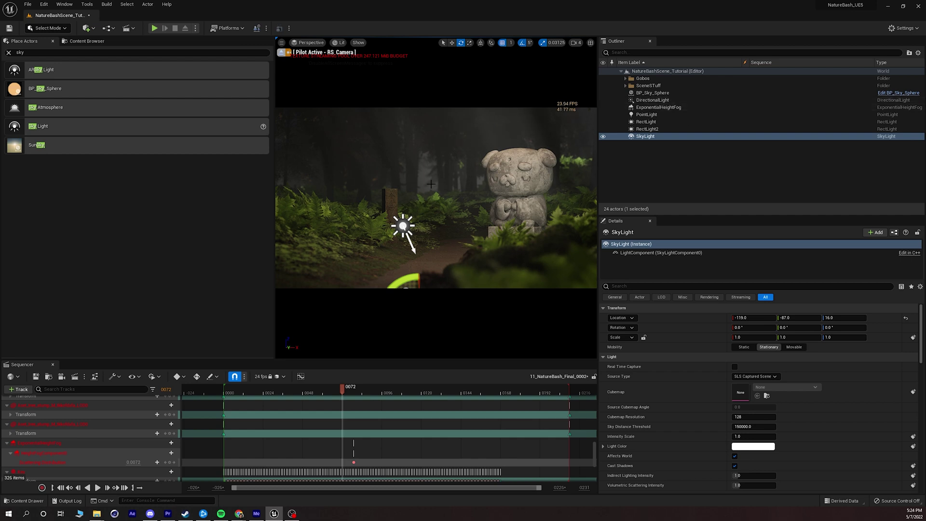
- Set the SkyLight's Mobility to Movable and scrub the sequence back to frame 0049
{"action": "left_click", "coordinate": [604, 139]}
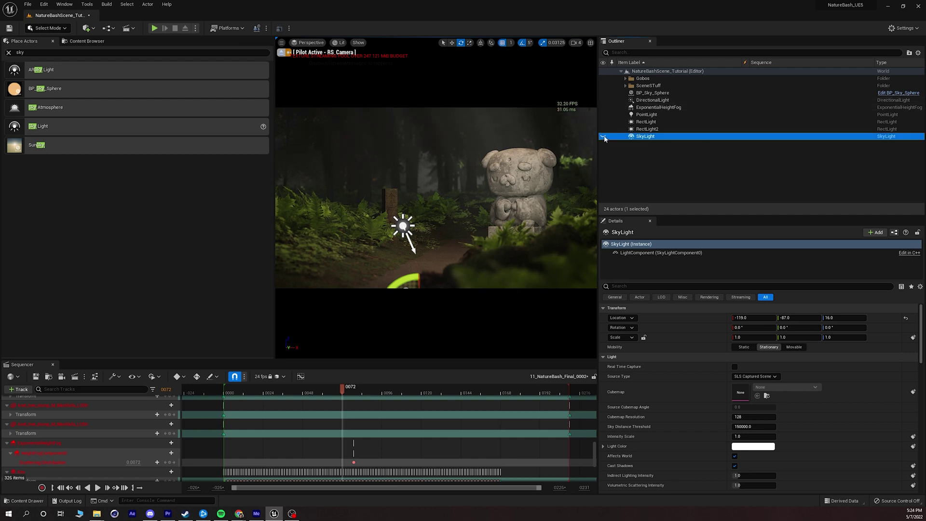
{"action": "left_click", "coordinate": [735, 457]}
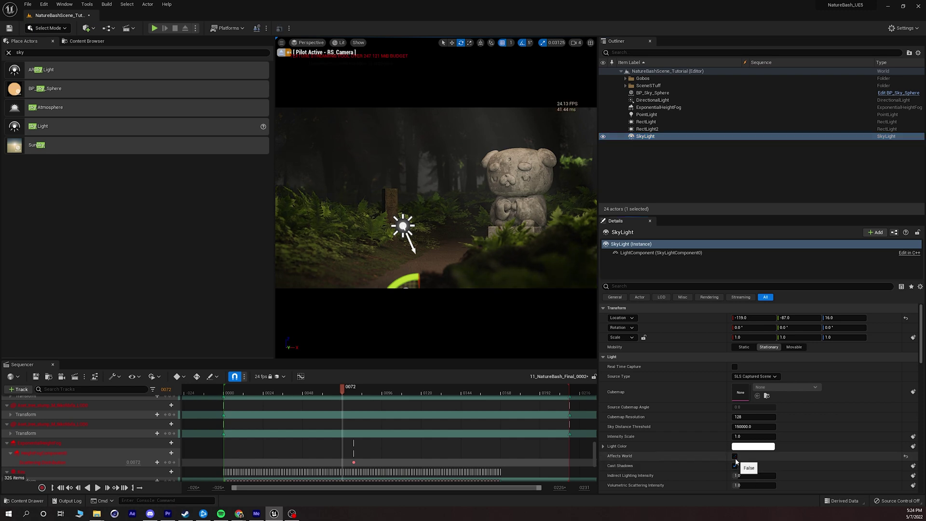
{"action": "key", "text": "ctrl+z"}
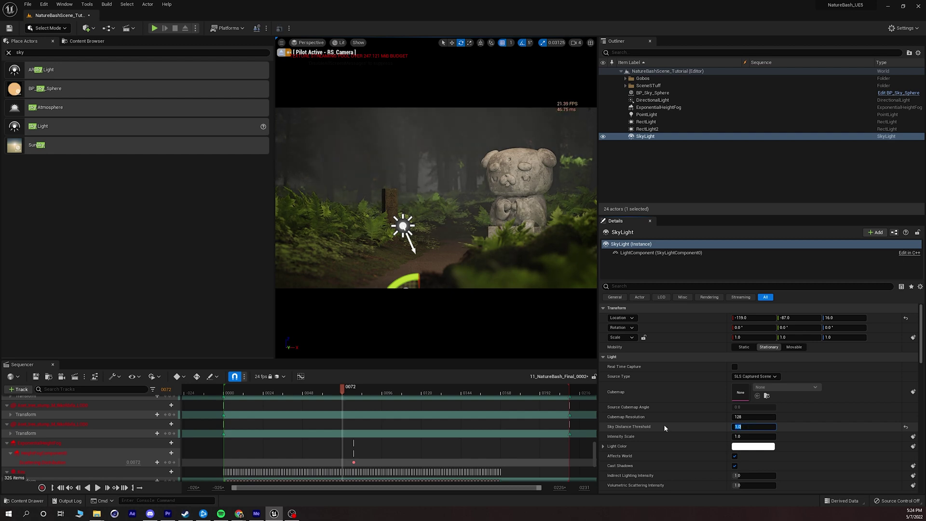
{"action": "scroll", "coordinate": [682, 436], "scroll_direction": "down", "scroll_amount": 2}
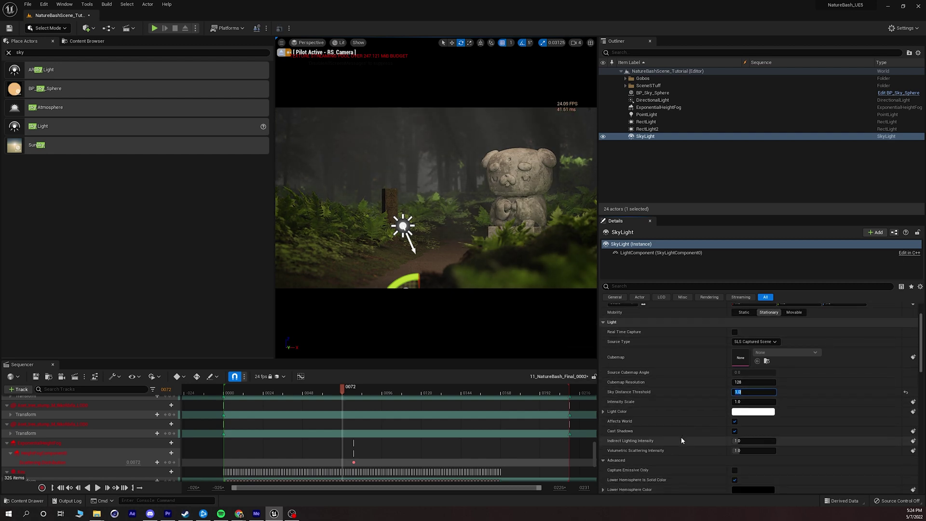
{"action": "scroll", "coordinate": [682, 440], "scroll_direction": "down", "scroll_amount": 2}
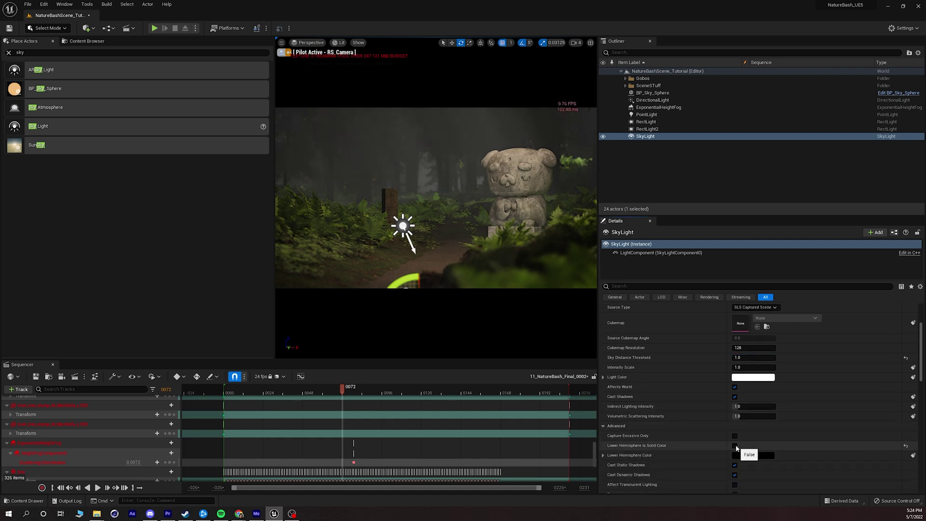
{"action": "scroll", "coordinate": [737, 448], "scroll_direction": "up", "scroll_amount": 4}
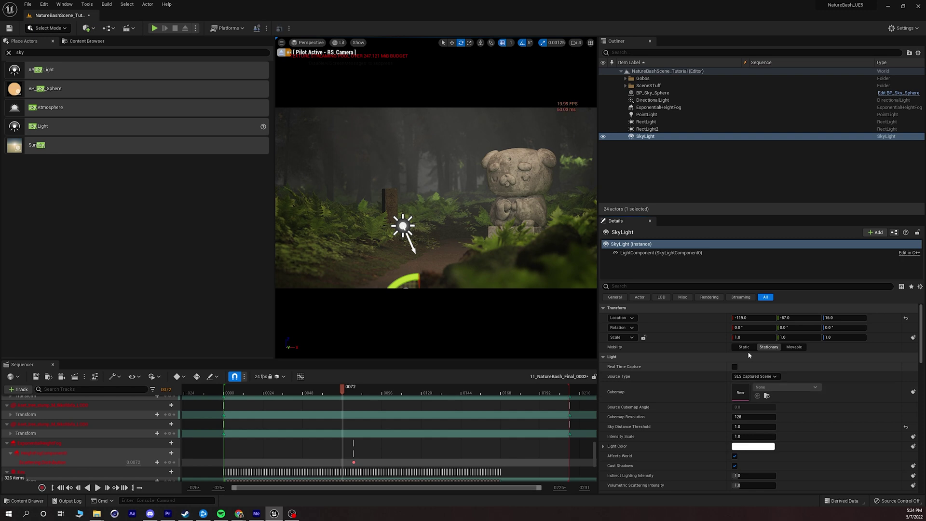
{"action": "left_click", "coordinate": [794, 348]}
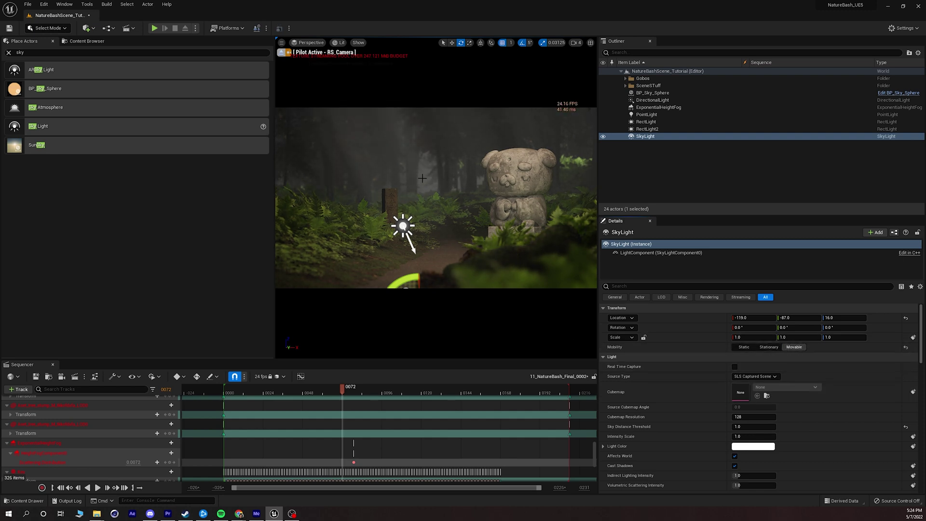
{"action": "mouse_move", "coordinate": [302, 387]}
{"action": "left_mouse_down"}
{"action": "mouse_move", "coordinate": [260, 390]}
{"action": "mouse_move", "coordinate": [360, 401]}
{"action": "mouse_move", "coordinate": [303, 404]}
{"action": "left_mouse_up"}
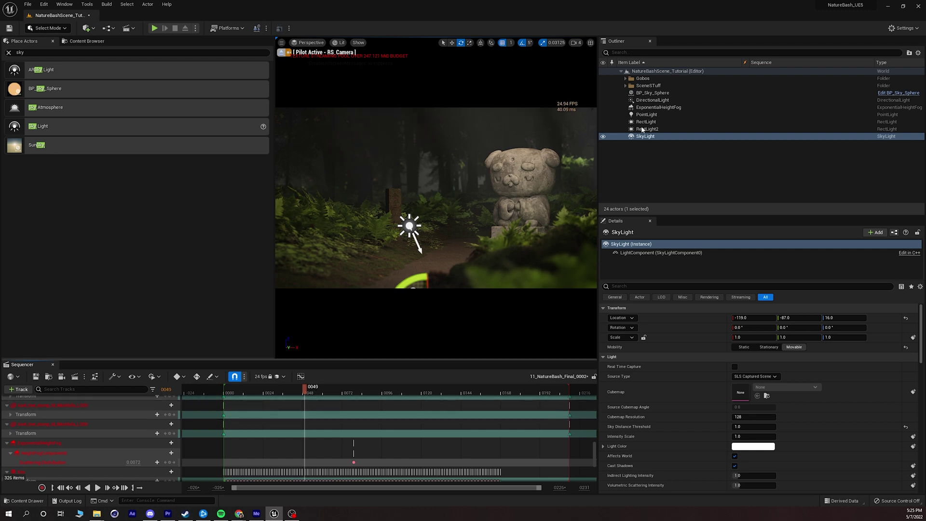
- Give the DirectionalLight a pale warm cream Light Color with saturation about 0.27
{"action": "left_click", "coordinate": [654, 101]}
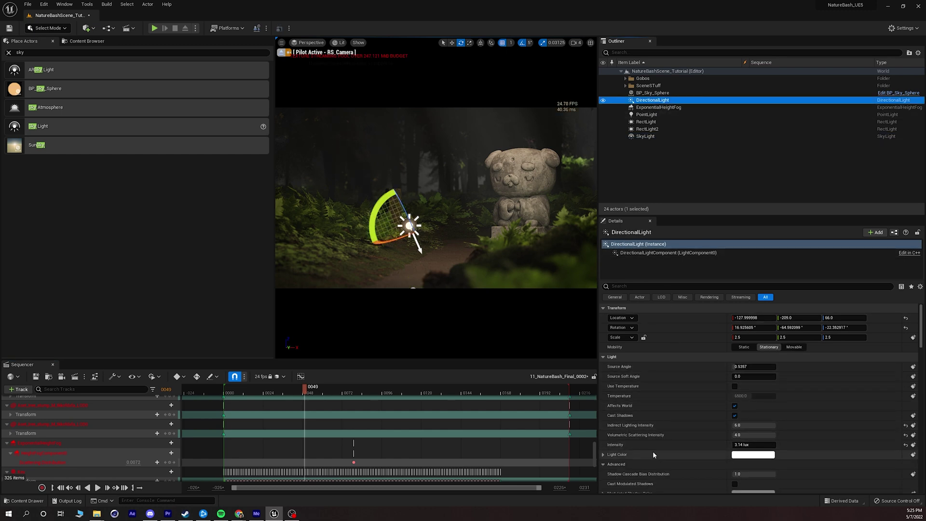
{"action": "left_click", "coordinate": [742, 456]}
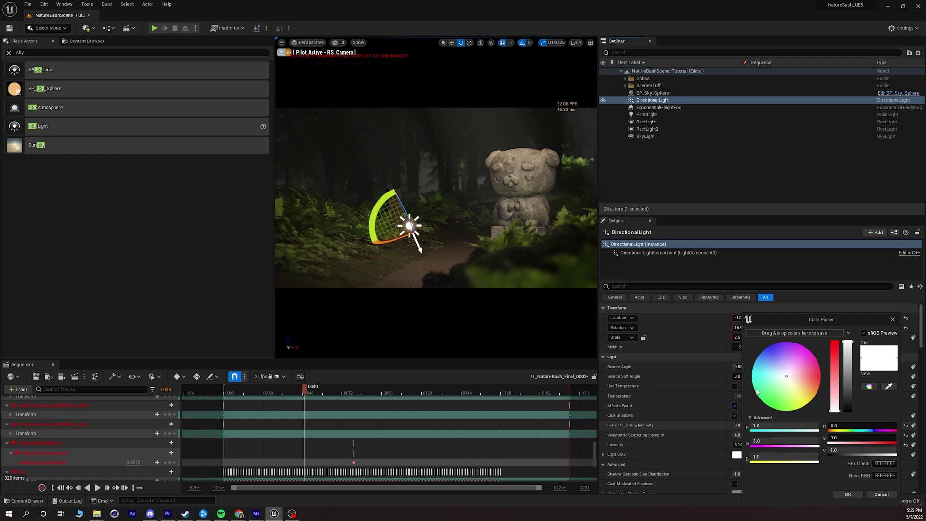
{"action": "left_click_drag", "start_coordinate": [791, 314], "coordinate": [807, 206]}
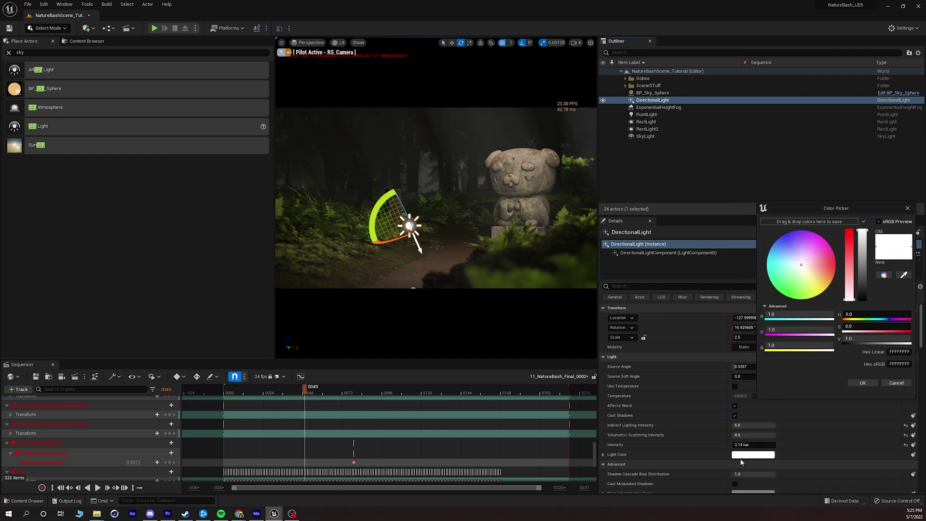
{"action": "left_click_drag", "start_coordinate": [801, 270], "coordinate": [804, 270]}
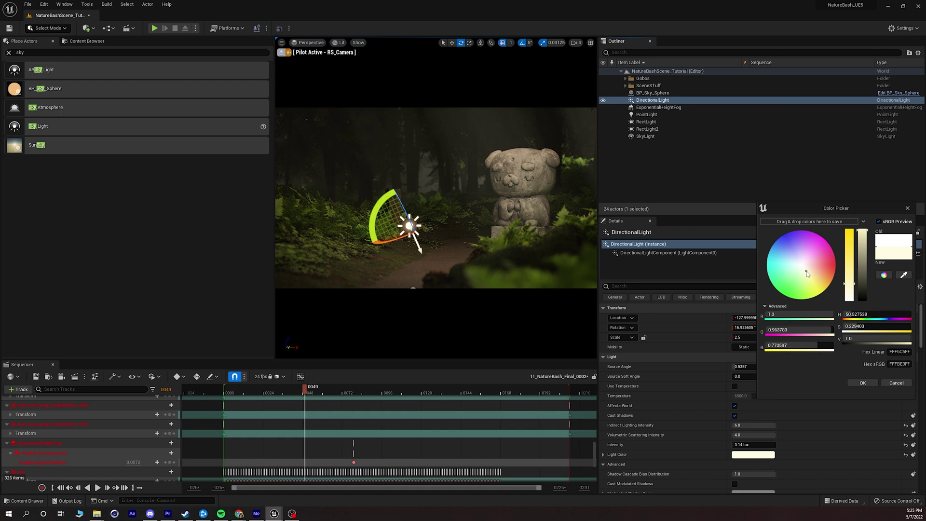
{"action": "mouse_move", "coordinate": [849, 283]}
{"action": "left_mouse_down"}
{"action": "mouse_move", "coordinate": [844, 225]}
{"action": "mouse_move", "coordinate": [844, 279]}
{"action": "mouse_move", "coordinate": [843, 260]}
{"action": "left_mouse_up"}
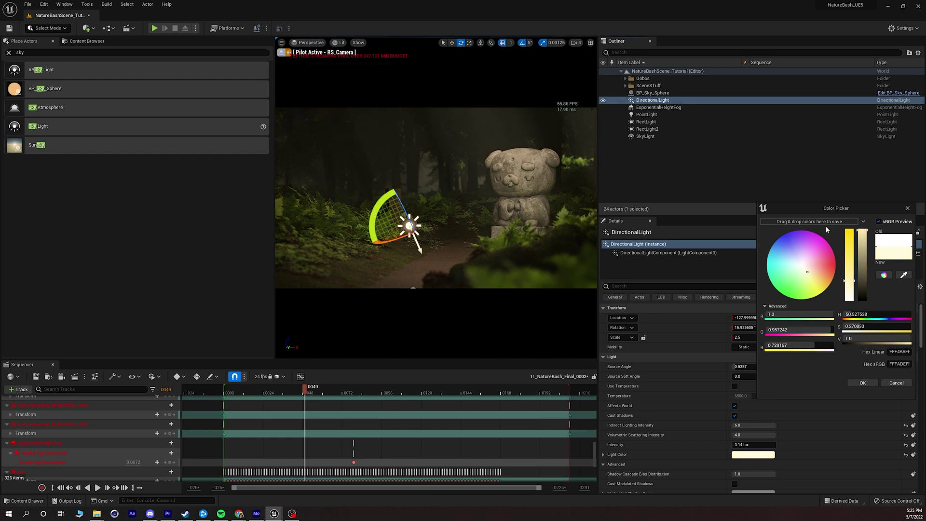
{"action": "left_click_drag", "start_coordinate": [825, 208], "coordinate": [691, 205]}
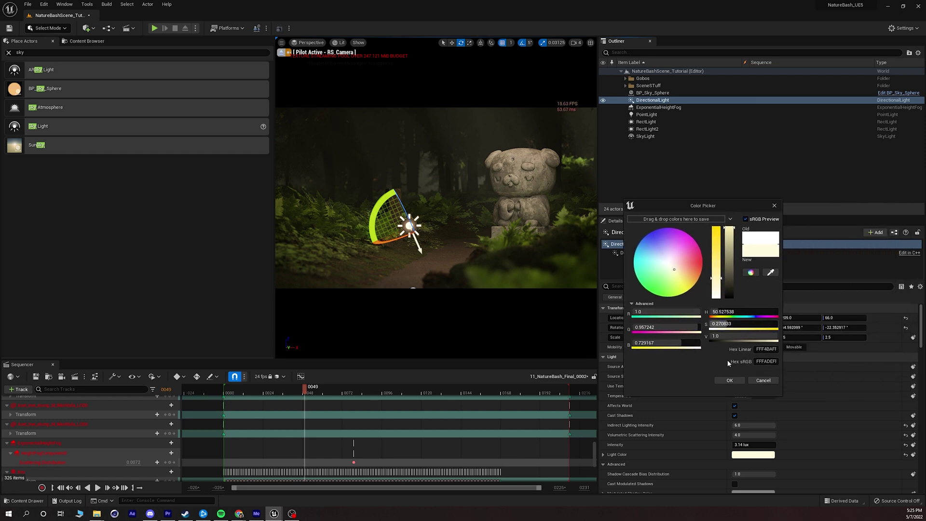
{"action": "left_click", "coordinate": [729, 381]}
{"action": "left_click", "coordinate": [646, 137]}
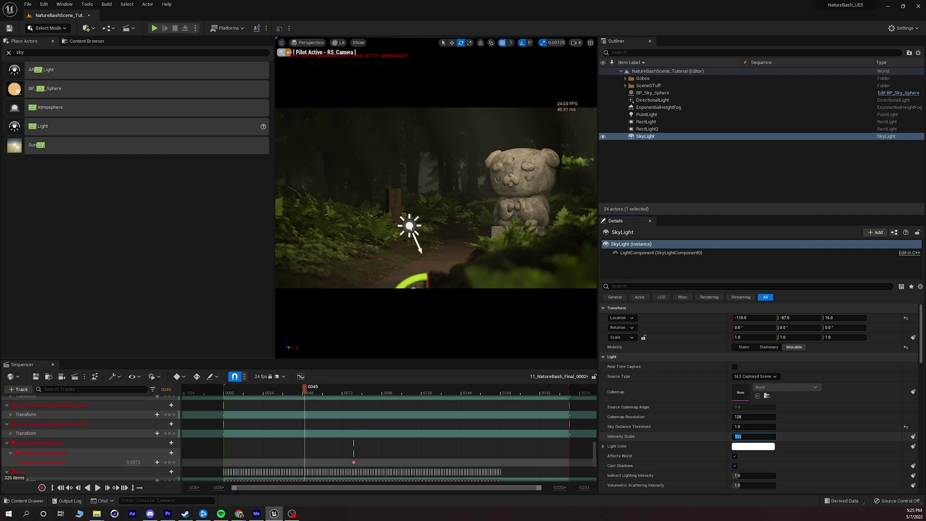
- Set the SkyLight Intensity Scale to 2.0 and scrub the sequence to check the brighter fill
{"action": "left_click", "coordinate": [754, 436]}
{"action": "type", "text": "1.5"}
{"action": "key", "text": "Return"}
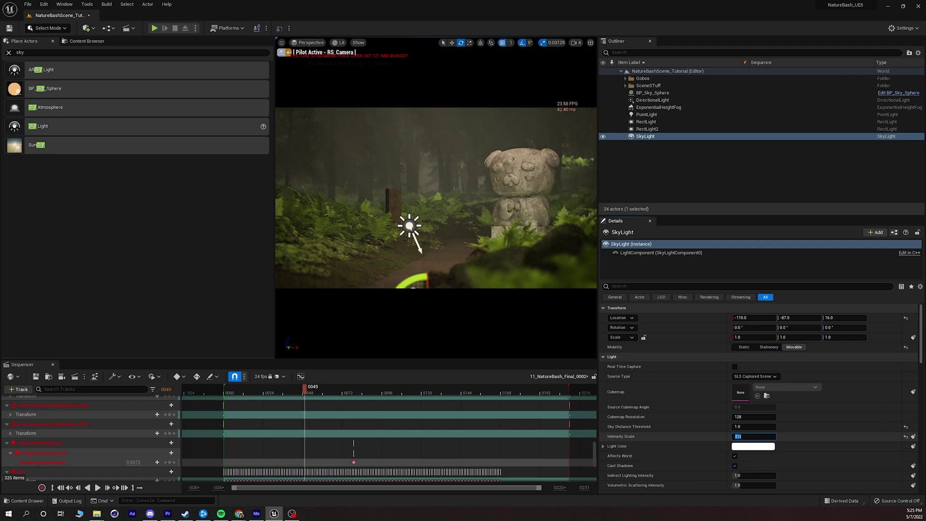
{"action": "left_click_drag", "start_coordinate": [306, 392], "coordinate": [338, 399]}
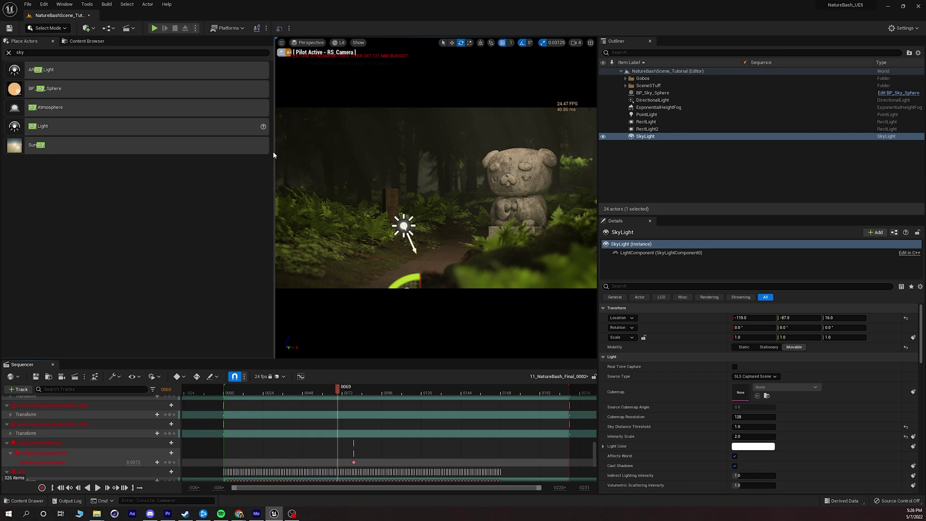
- Stop piloting the render camera and fly the view through the forest and over the canopy
{"action": "left_click", "coordinate": [288, 54]}
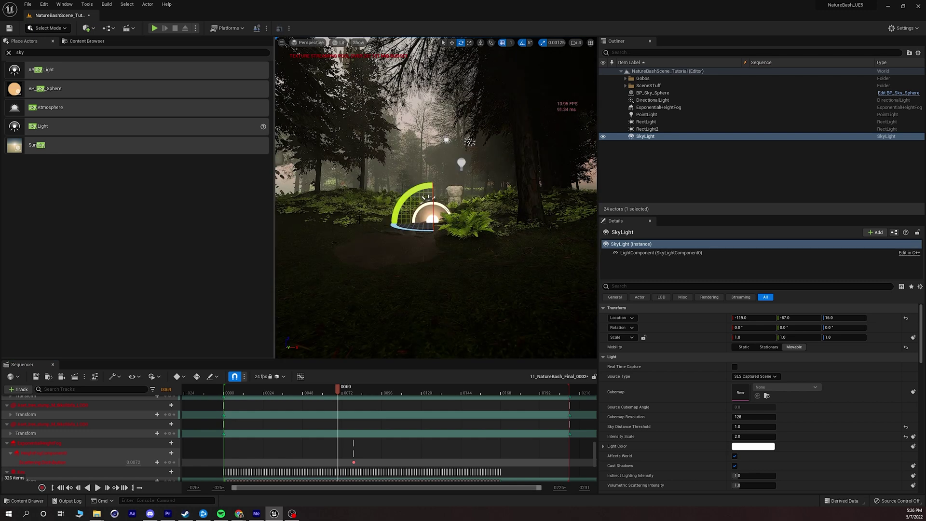
{"action": "key", "text": "w"}
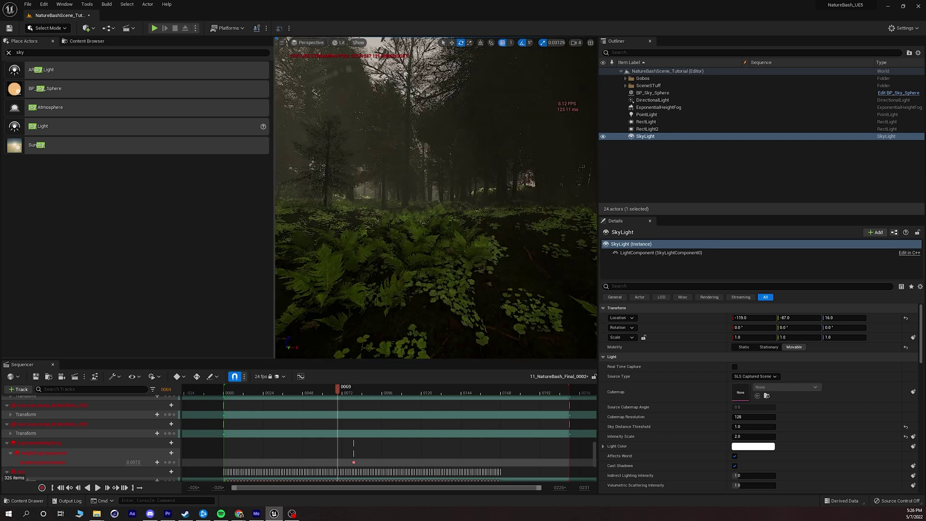
{"action": "key", "text": "w"}
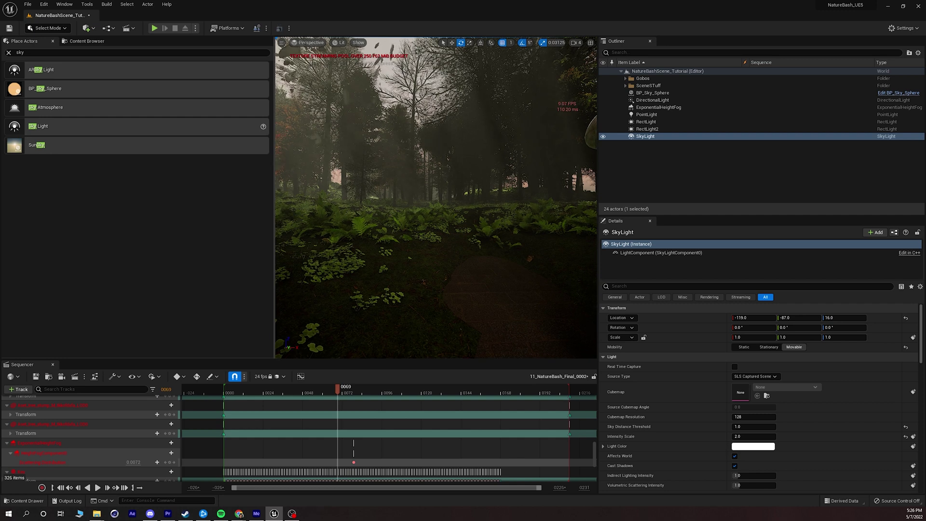
{"action": "key", "text": "w"}
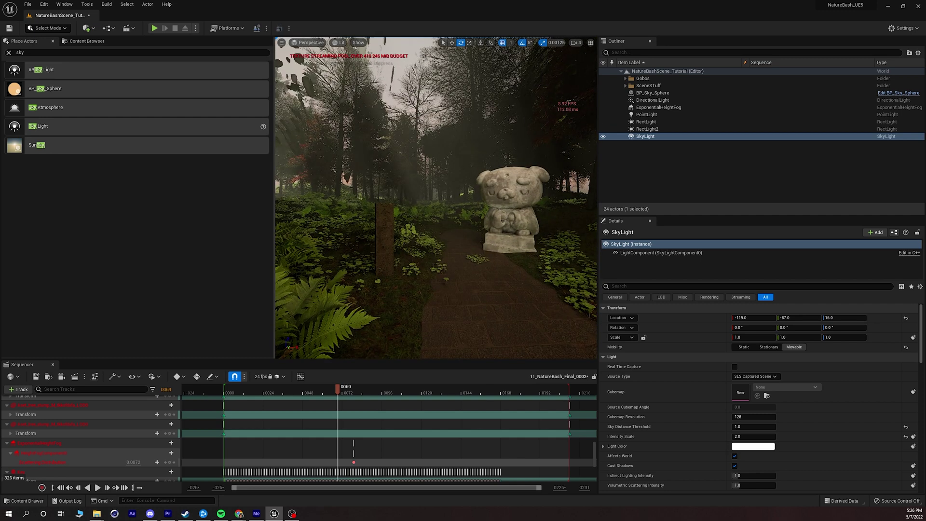
{"action": "key", "text": "e"}
{"action": "key", "text": "w"}
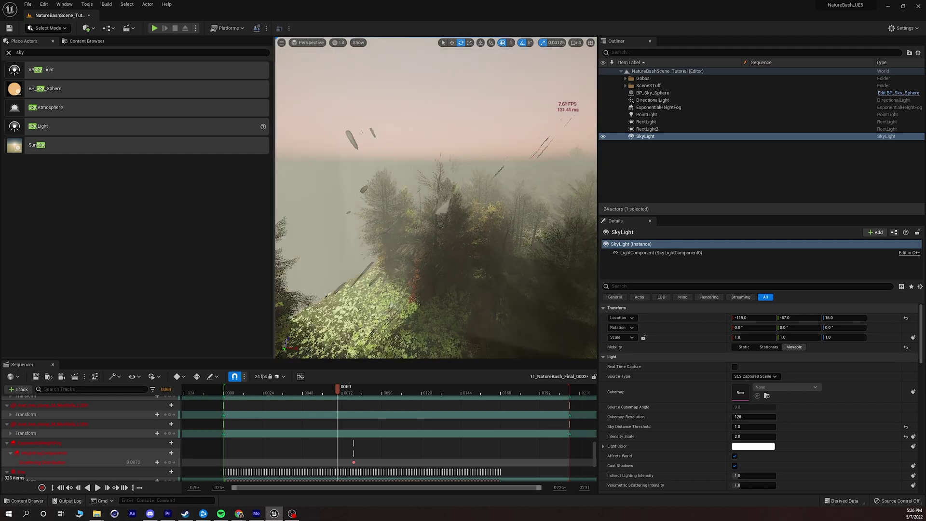
{"action": "key", "text": "w"}
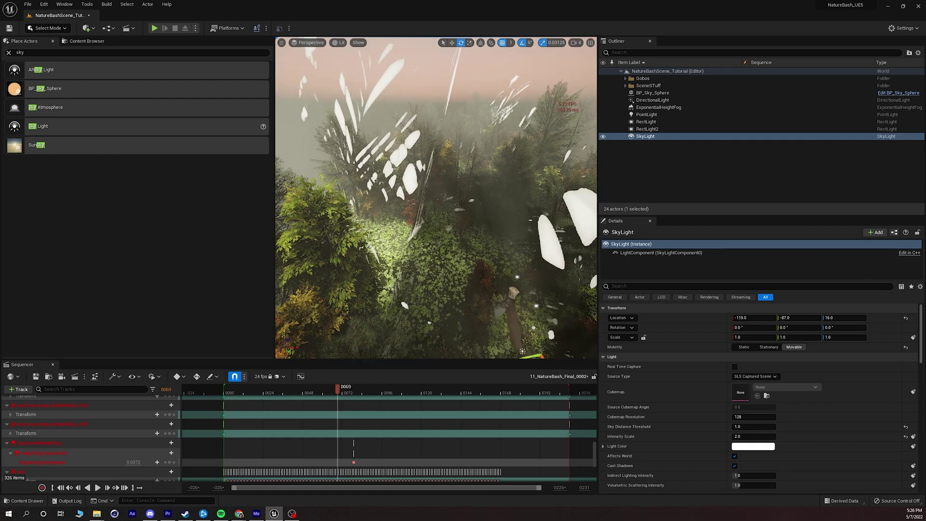
{"action": "key", "text": "w"}
{"action": "key", "text": "w"}
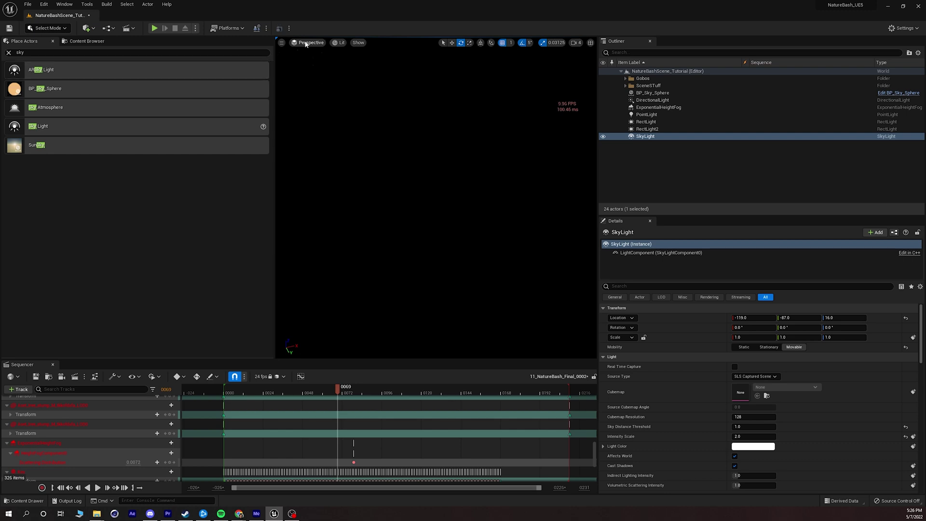
{"action": "left_click", "coordinate": [305, 44]}
- Look through RS_Camera and play the sequence from frame 0, stopping around frame 176
{"action": "left_click", "coordinate": [326, 122]}
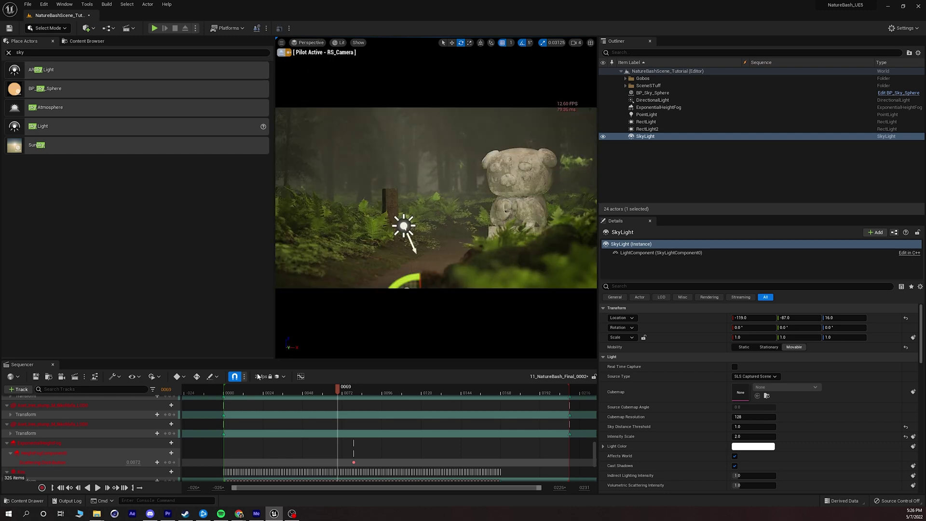
{"action": "left_click", "coordinate": [230, 389]}
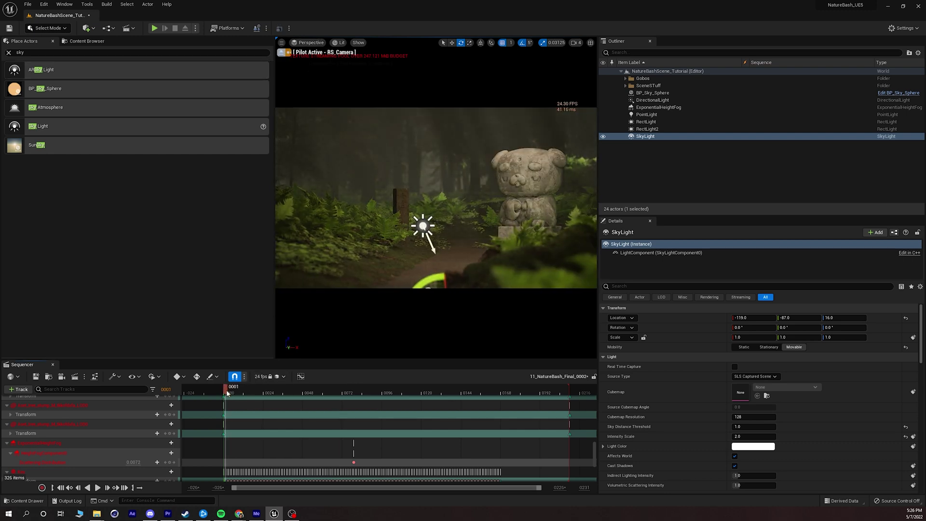
{"action": "key", "text": "space"}
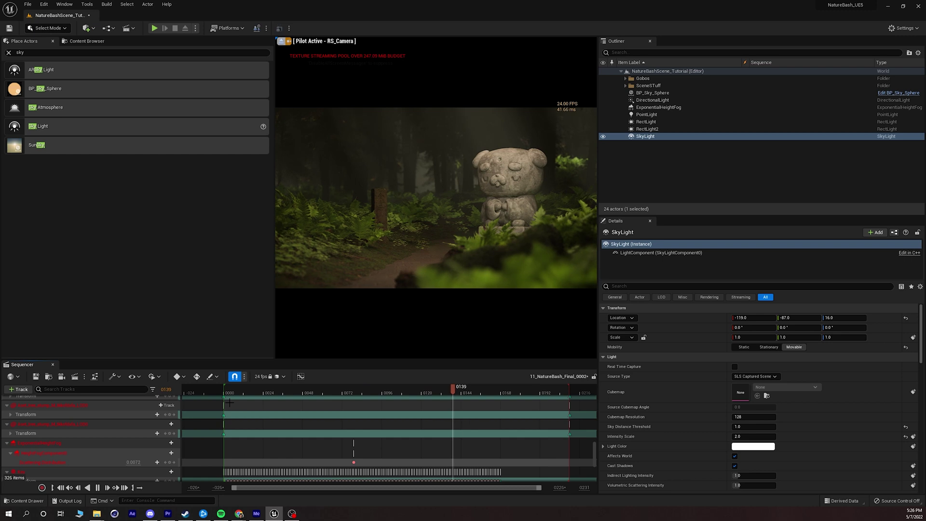
{"action": "key", "text": "space"}
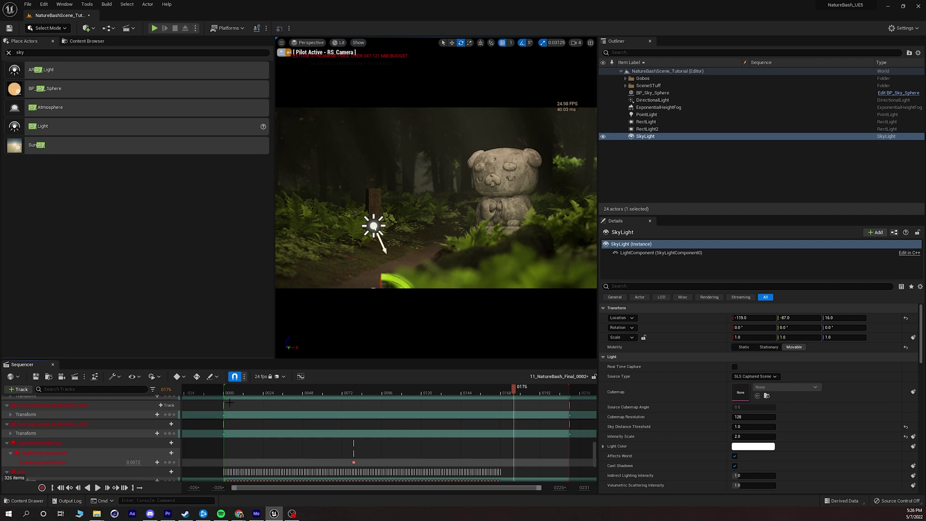
- Rotate the DirectionalLight sun 15 degrees and raise BP_Sky_Sphere's Sun Height to 0.472
{"action": "left_click", "coordinate": [374, 224]}
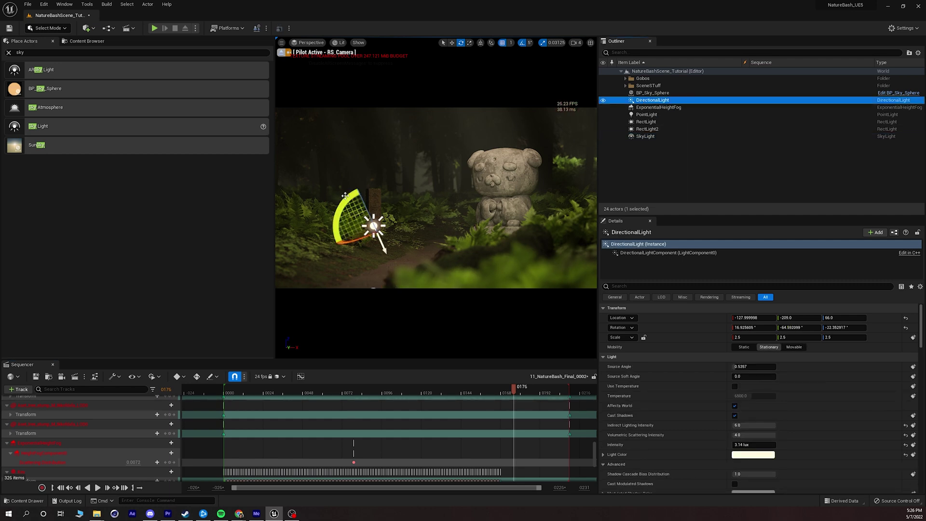
{"action": "left_click_drag", "start_coordinate": [348, 201], "coordinate": [400, 258]}
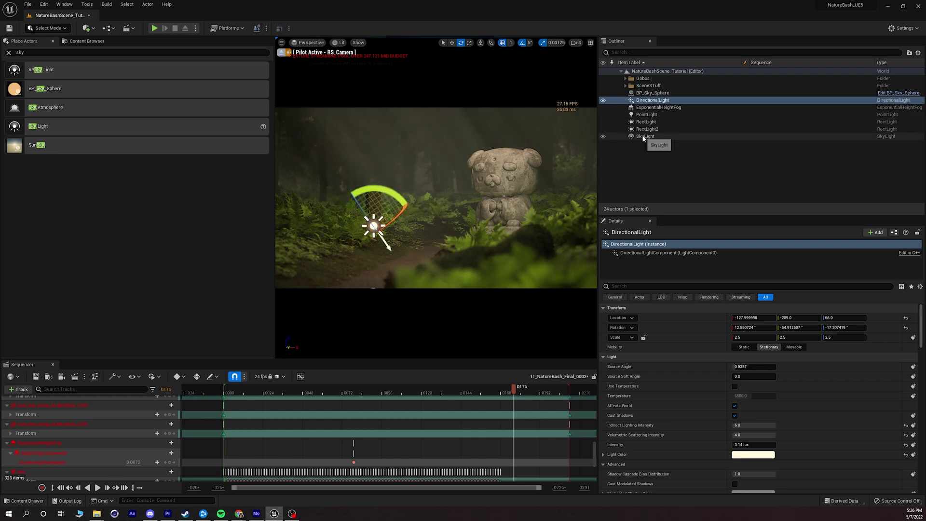
{"action": "left_click", "coordinate": [643, 137]}
{"action": "left_click", "coordinate": [649, 92]}
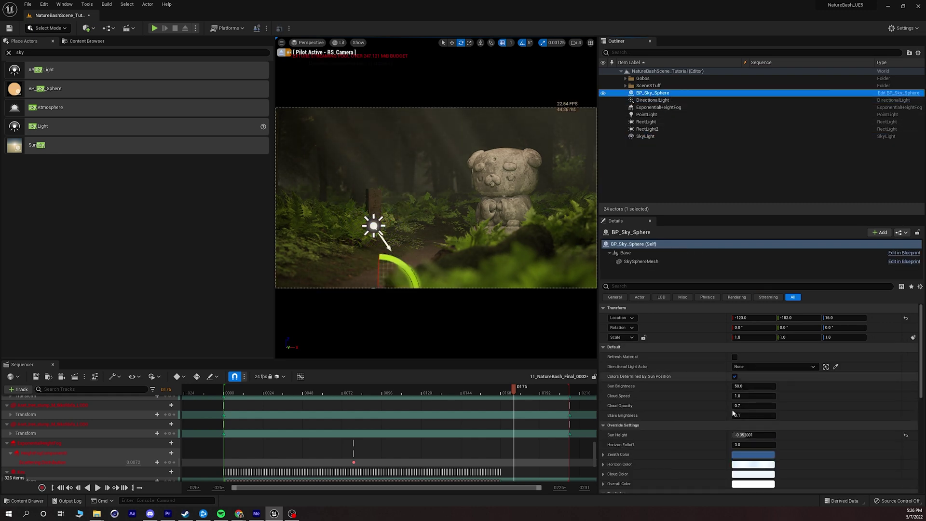
{"action": "left_click_drag", "start_coordinate": [745, 435], "coordinate": [762, 435]}
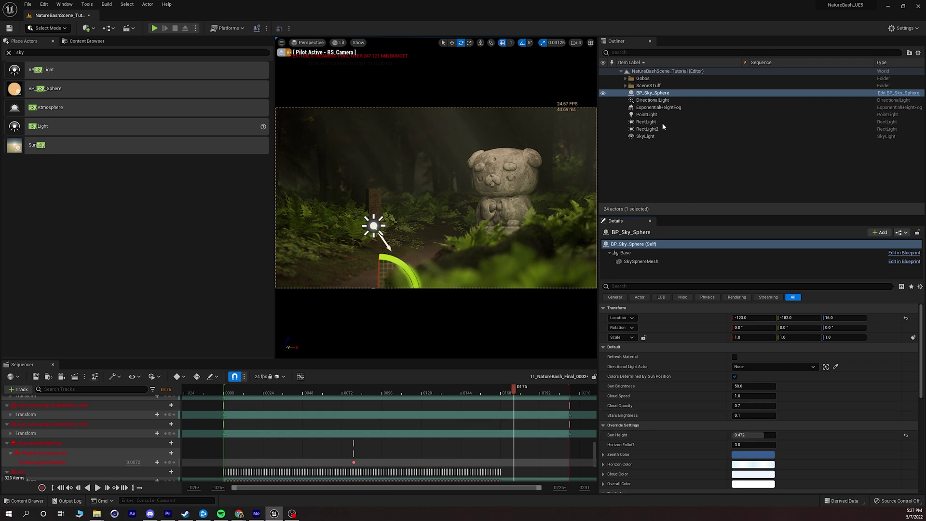
- Lower the ExponentialHeightFog density to about 0.0206
{"action": "left_click", "coordinate": [657, 108]}
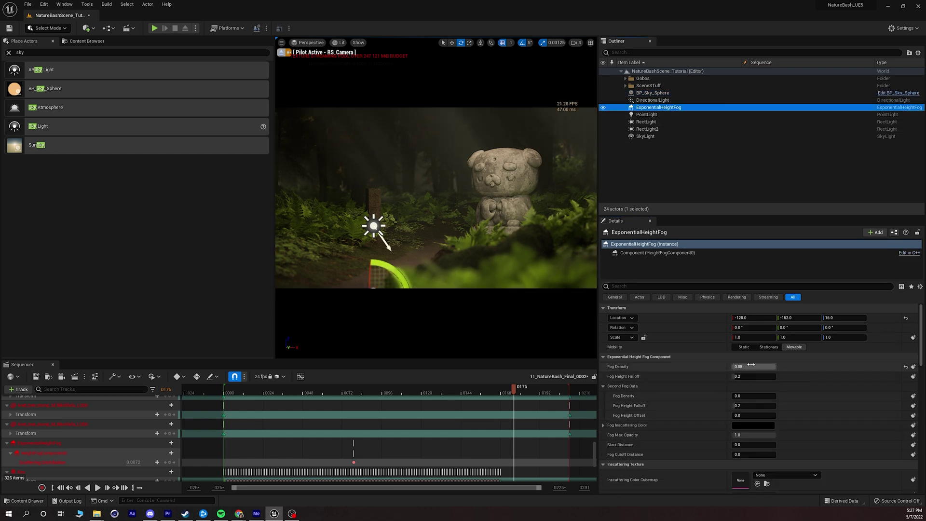
{"action": "left_click_drag", "start_coordinate": [751, 366], "coordinate": [743, 367]}
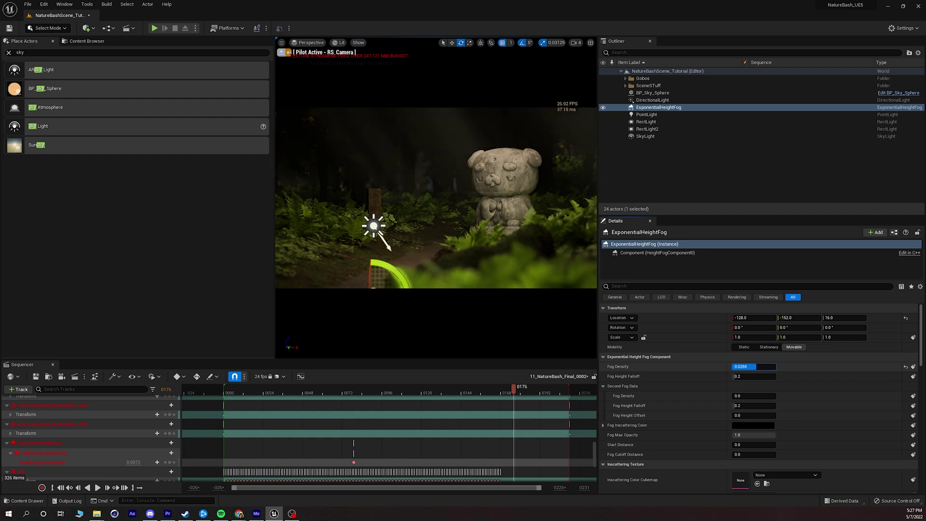
{"action": "left_click", "coordinate": [645, 137]}
- Raise the SkyLight Intensity Scale, trying 50 and 25 before settling on 15.0, then replay from frame 50
{"action": "left_click", "coordinate": [752, 436]}
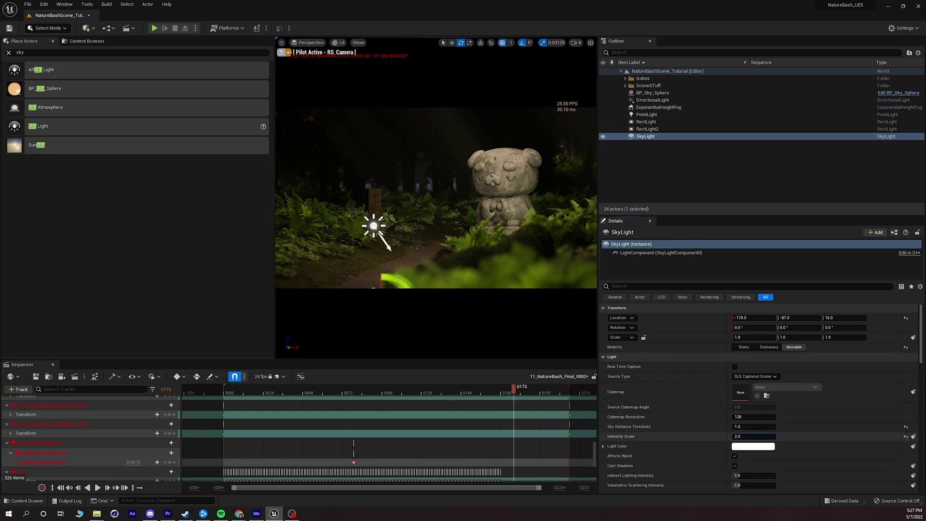
{"action": "left_click_drag", "start_coordinate": [753, 436], "coordinate": [812, 436]}
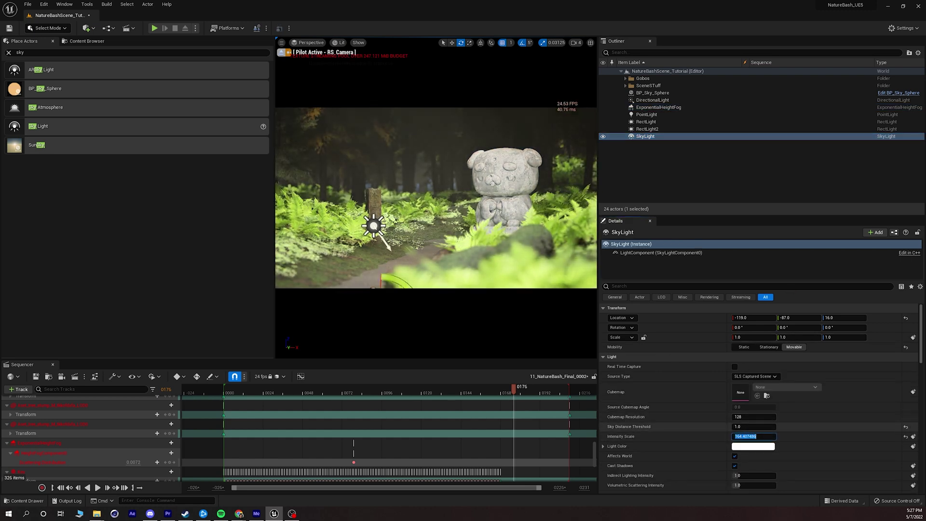
{"action": "type", "text": "50"}
{"action": "key", "text": "Return"}
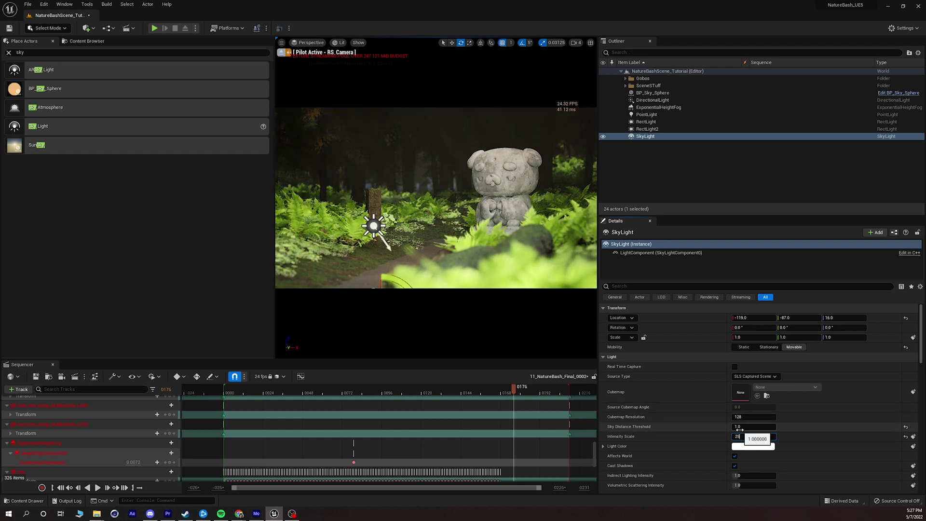
{"action": "type", "text": "25"}
{"action": "key", "text": "Return"}
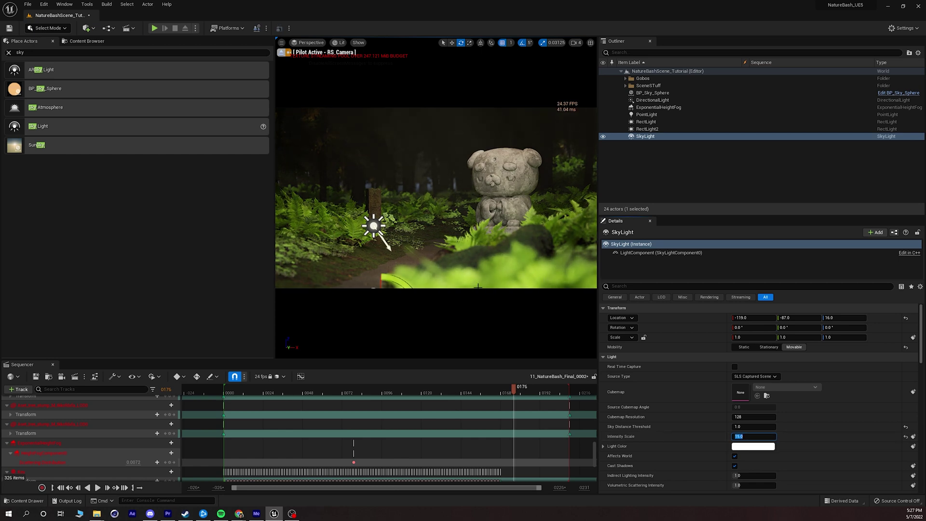
{"action": "left_click_drag", "start_coordinate": [256, 388], "coordinate": [322, 396]}
{"action": "key", "text": "space"}
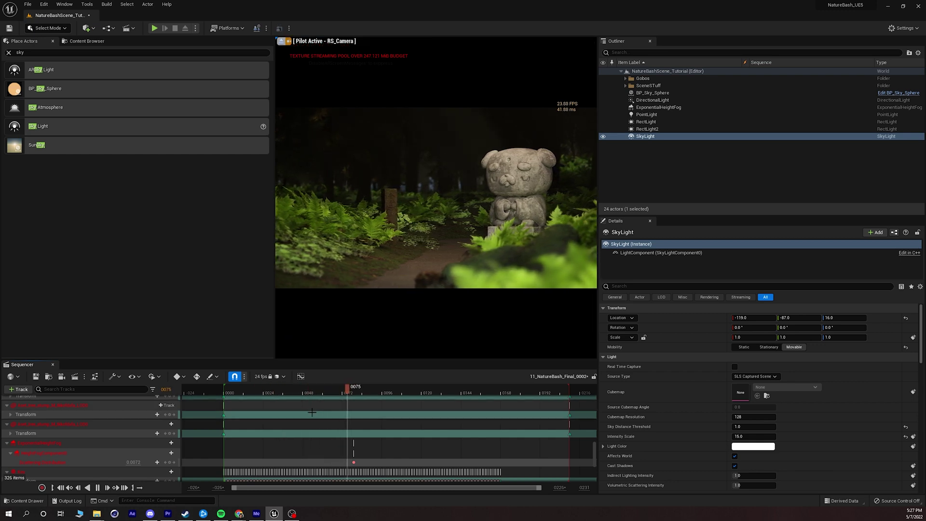
- Stop playback and raise BP_Sky_Sphere's Sun Height to 1.0 for a midday sky
{"action": "key", "text": "space"}
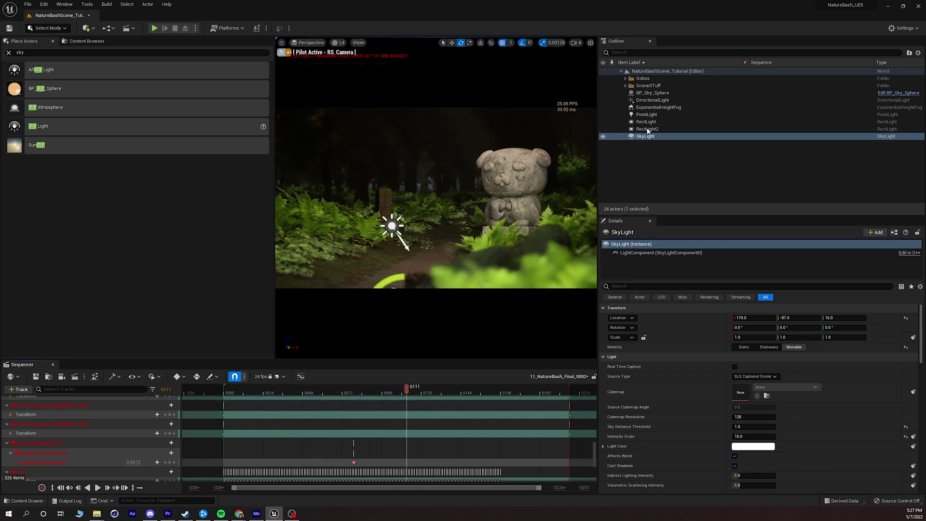
{"action": "left_click", "coordinate": [652, 92]}
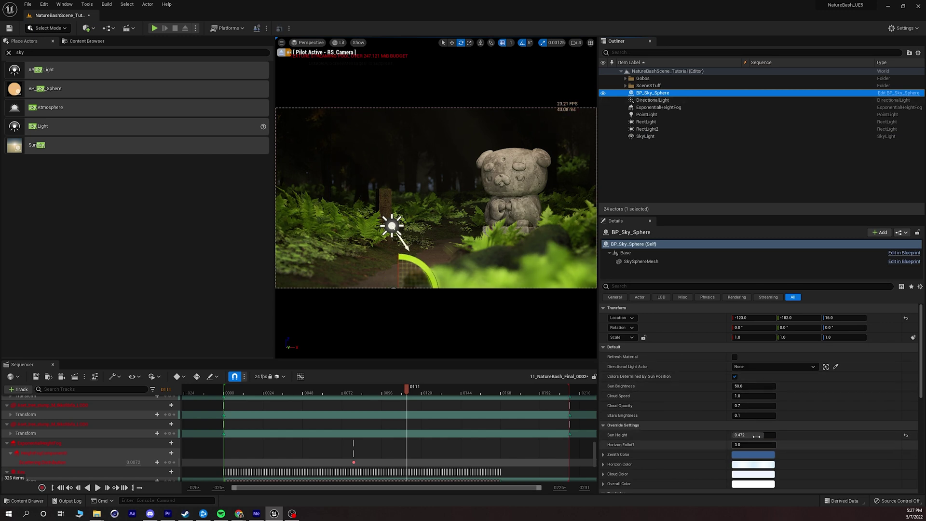
{"action": "left_click_drag", "start_coordinate": [743, 435], "coordinate": [769, 434]}
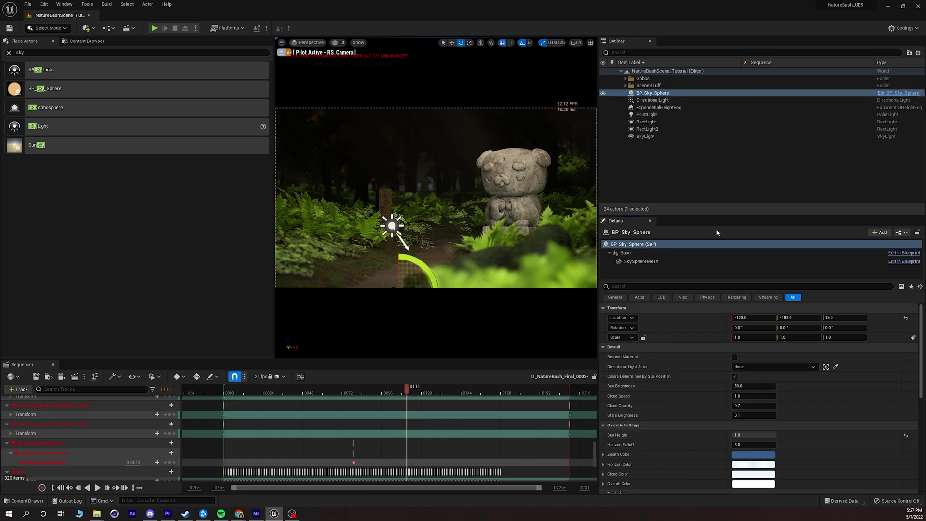
{"action": "left_click", "coordinate": [651, 100]}
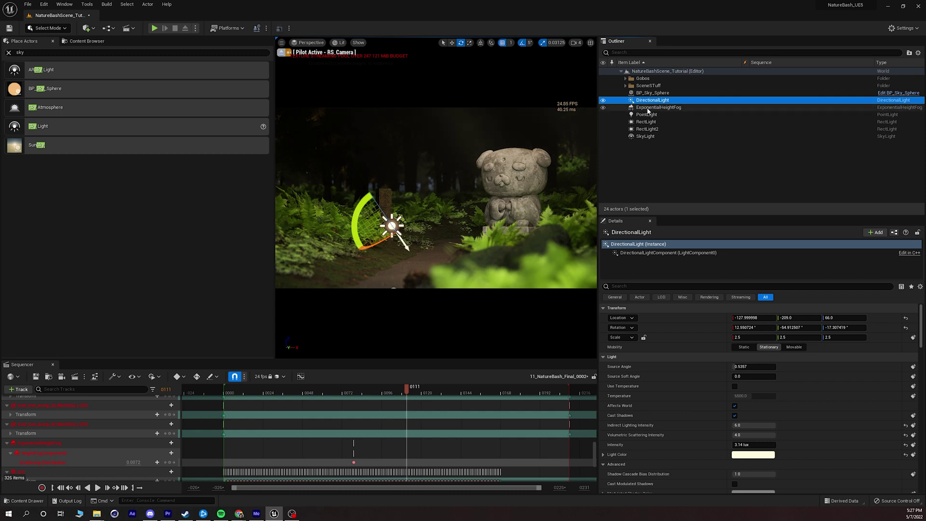
{"action": "left_click", "coordinate": [622, 136]}
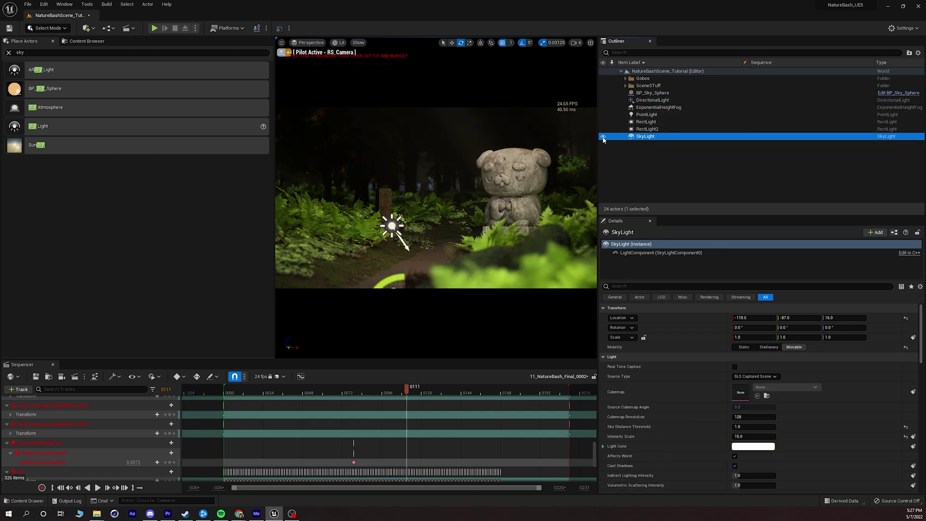
- Hide the SkyLight with its eye icon in the Outliner
{"action": "left_click", "coordinate": [603, 137]}
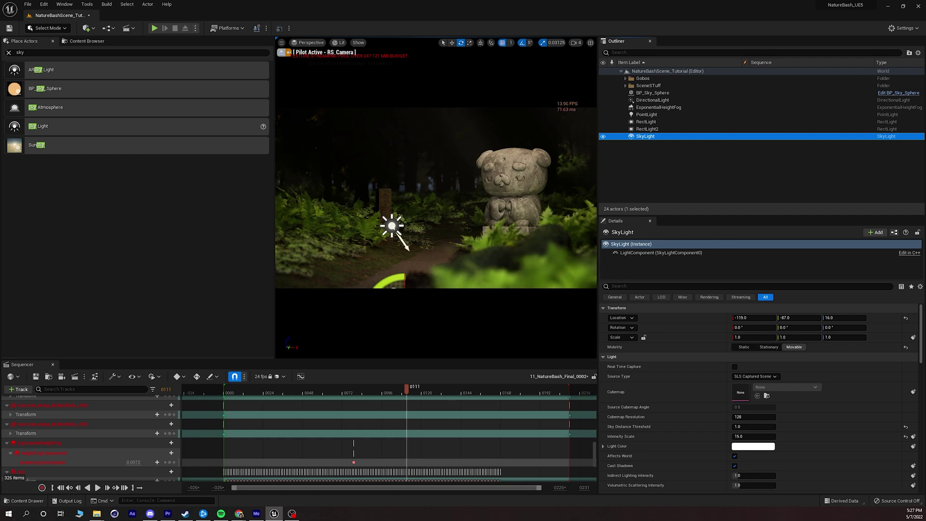